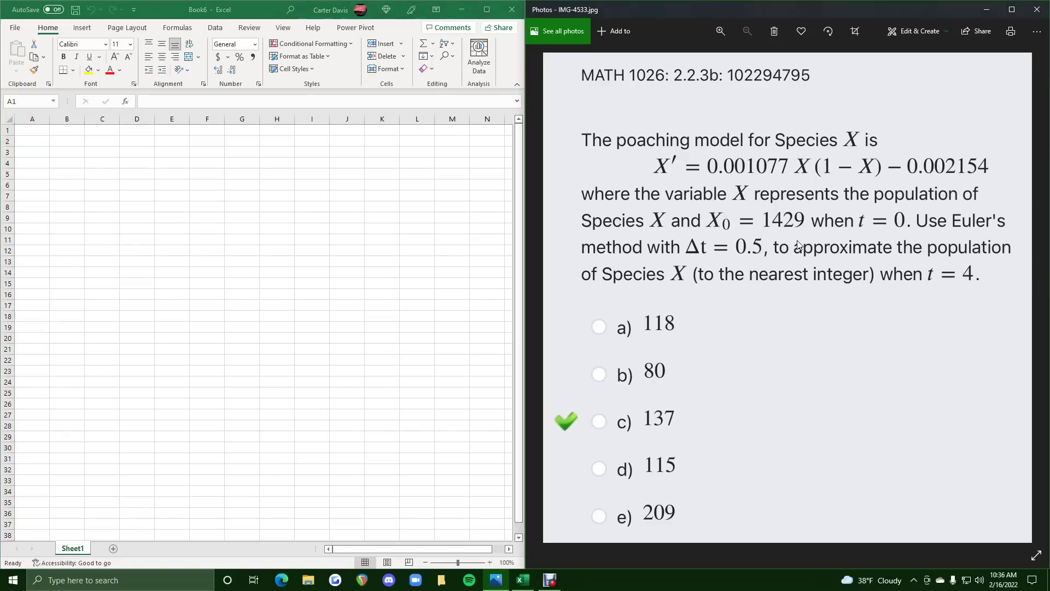
Step: Review both question images, ending on the poaching-model question
key("Left")
key("Right")
key("Left")
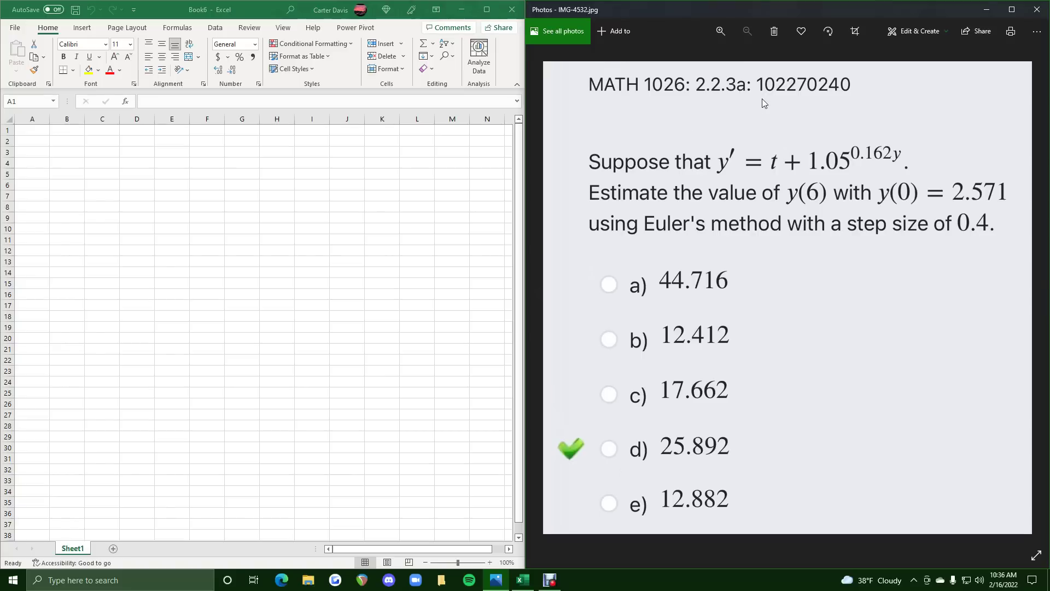
key("Right")
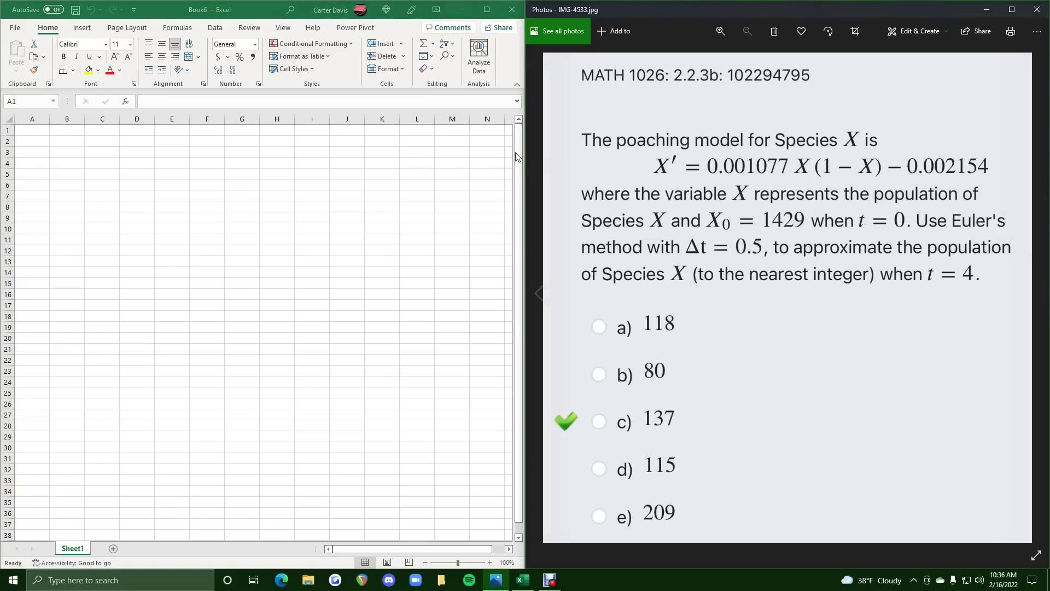
Step: Enter headers t and X in row 1 and starting values 0 and 1429 in row 2
left_click(31, 134)
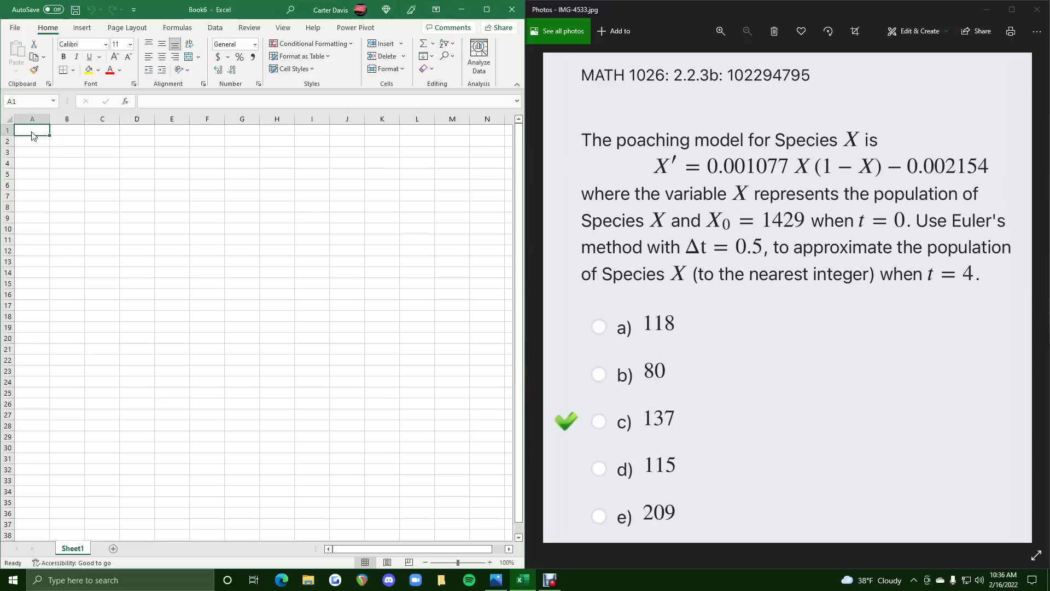
type("t")
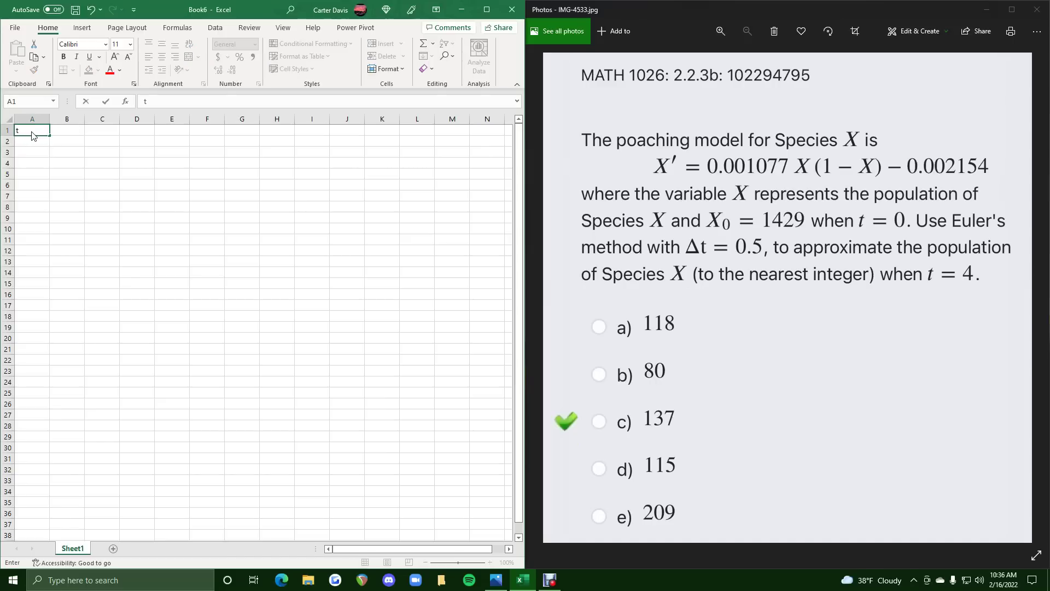
key("Tab")
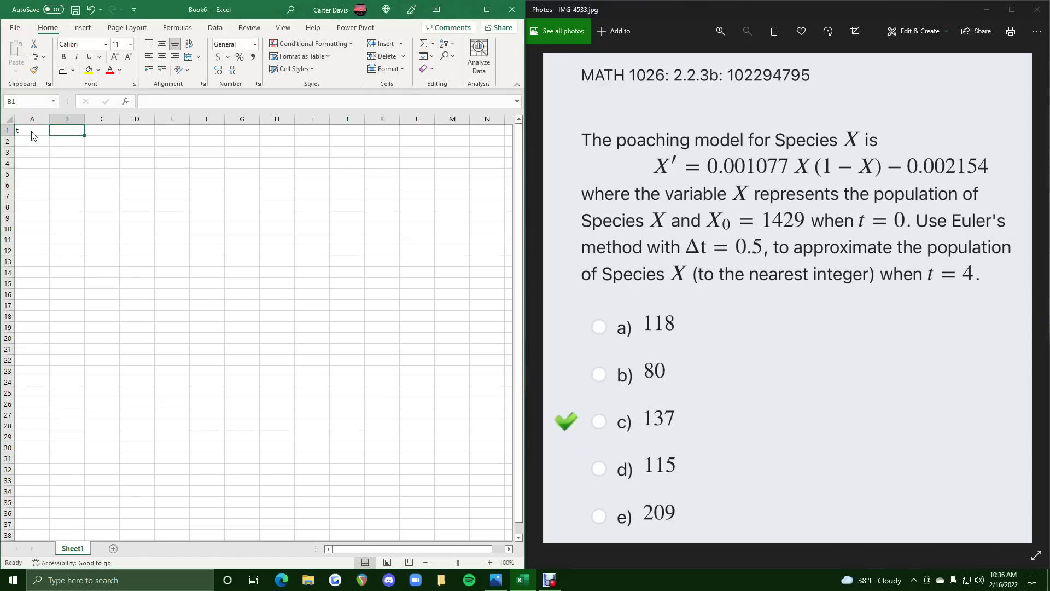
type("x")
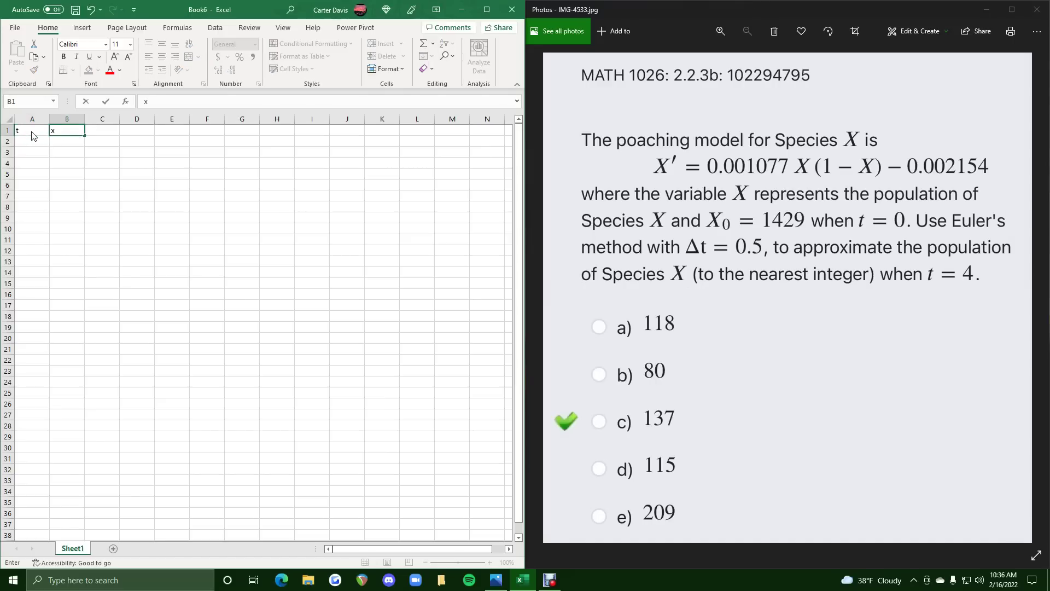
type("X")
key("Tab")
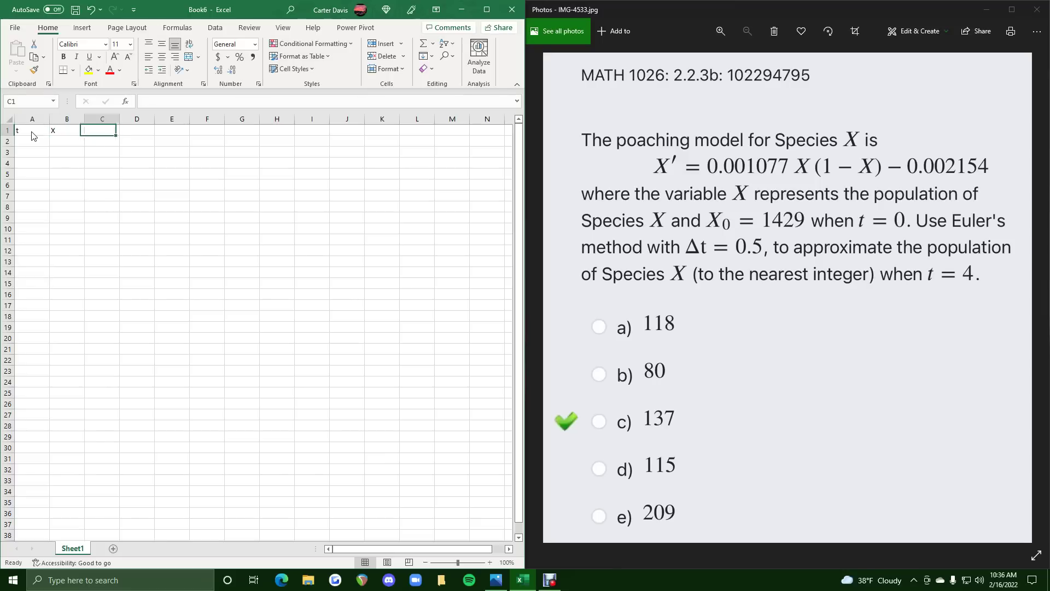
left_click(44, 140)
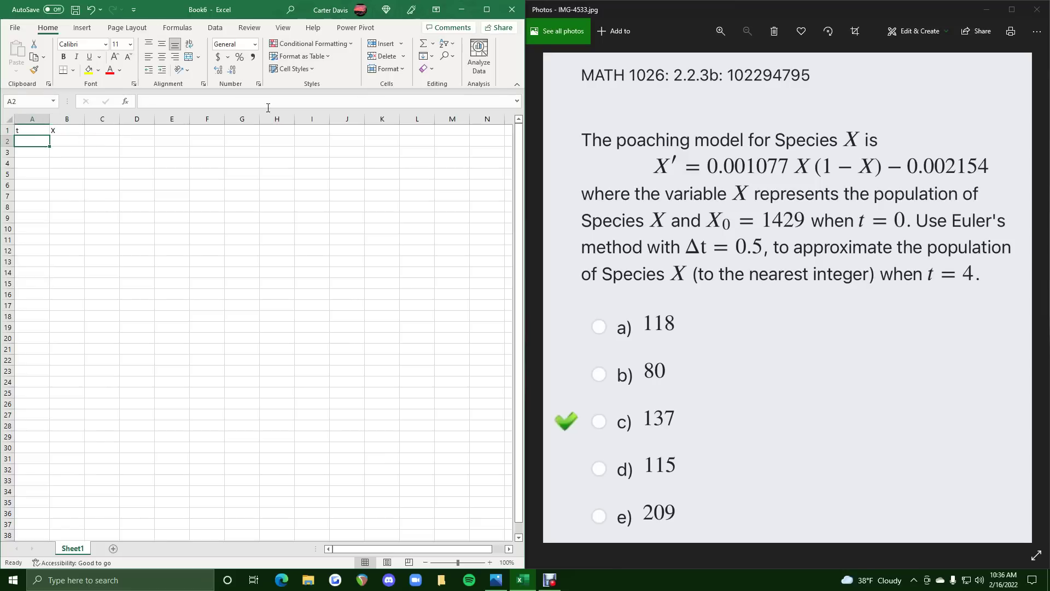
type("0")
key("Tab")
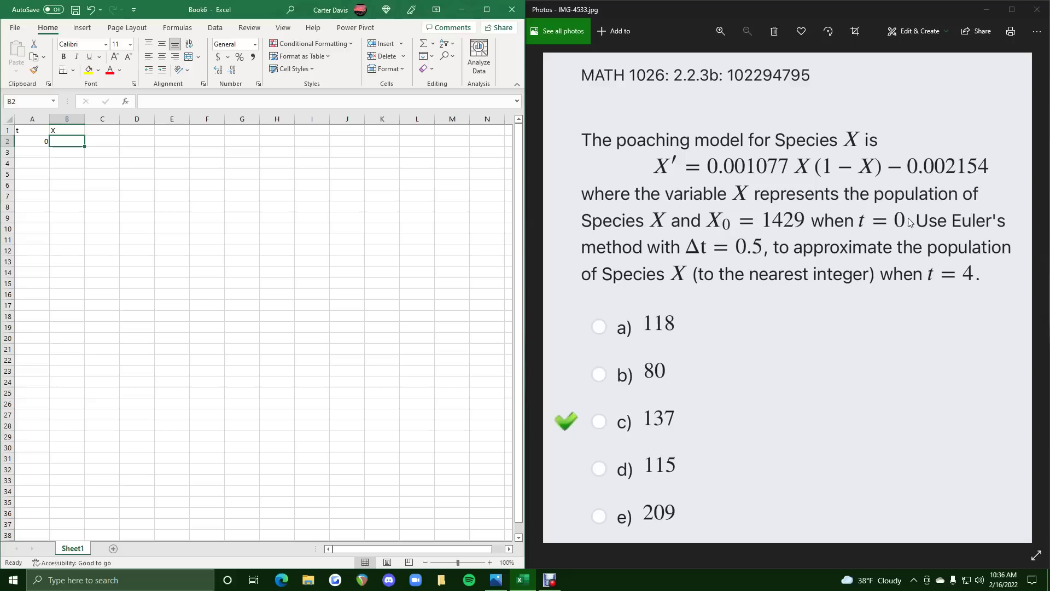
type("1429")
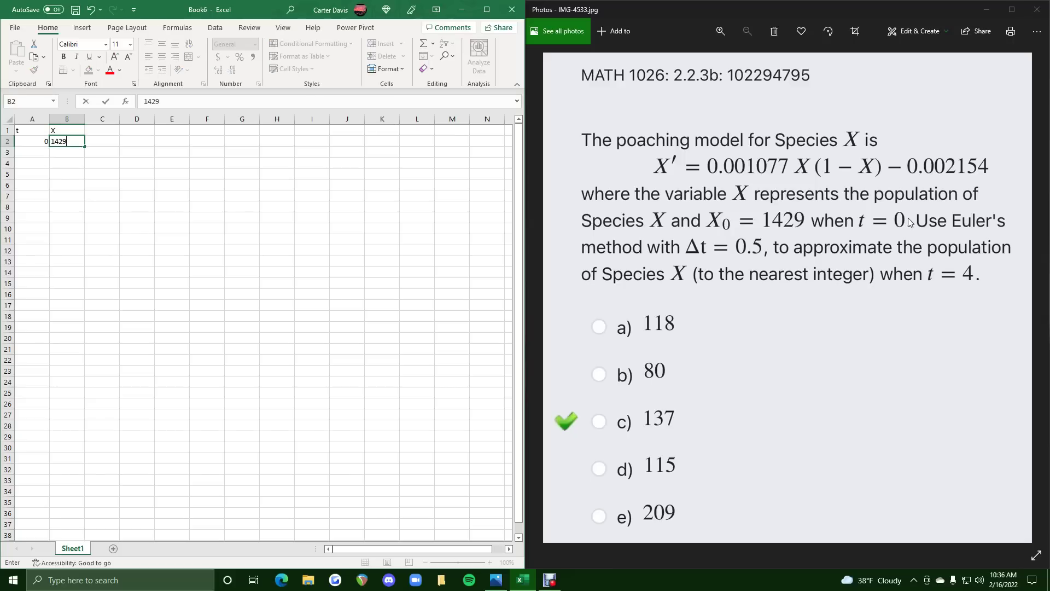
key("Return")
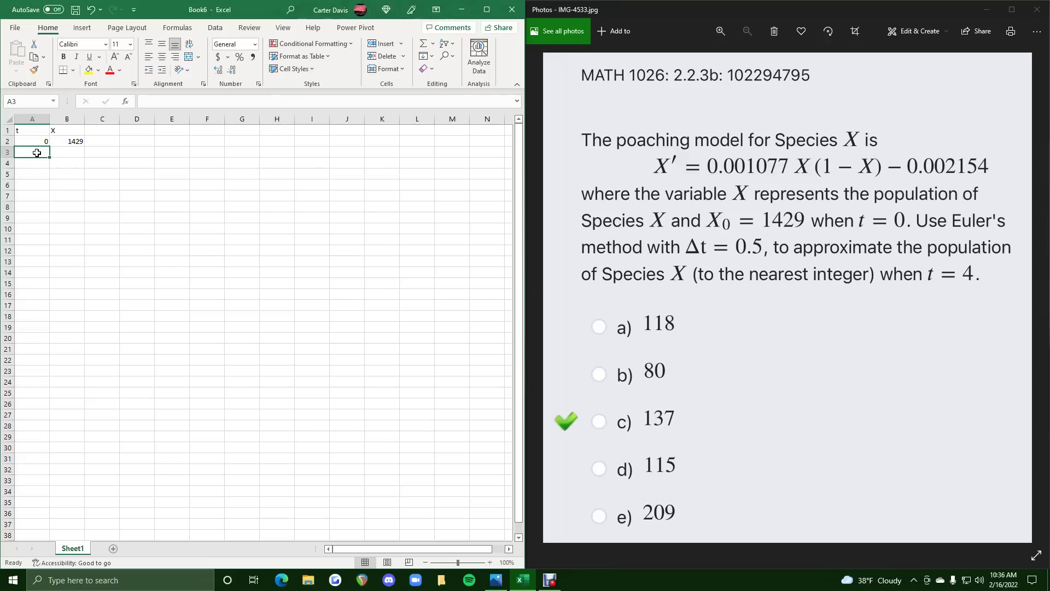
Step: Put =A2+0.5 in A3 and fill it down to A10 so t runs 0 to 4
type("=")
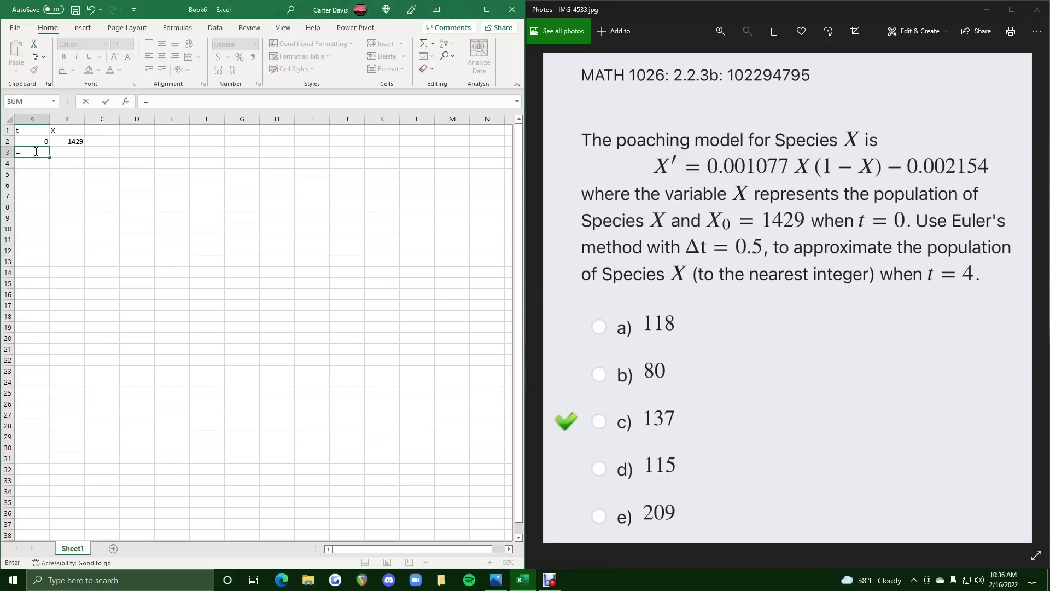
left_click(35, 140)
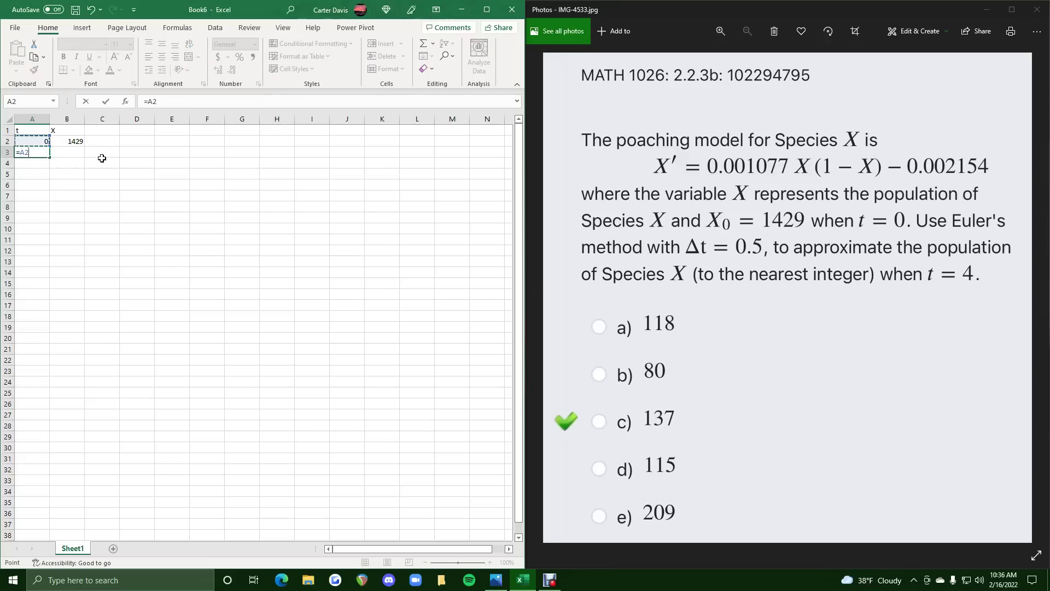
type("+0.5")
key("Return")
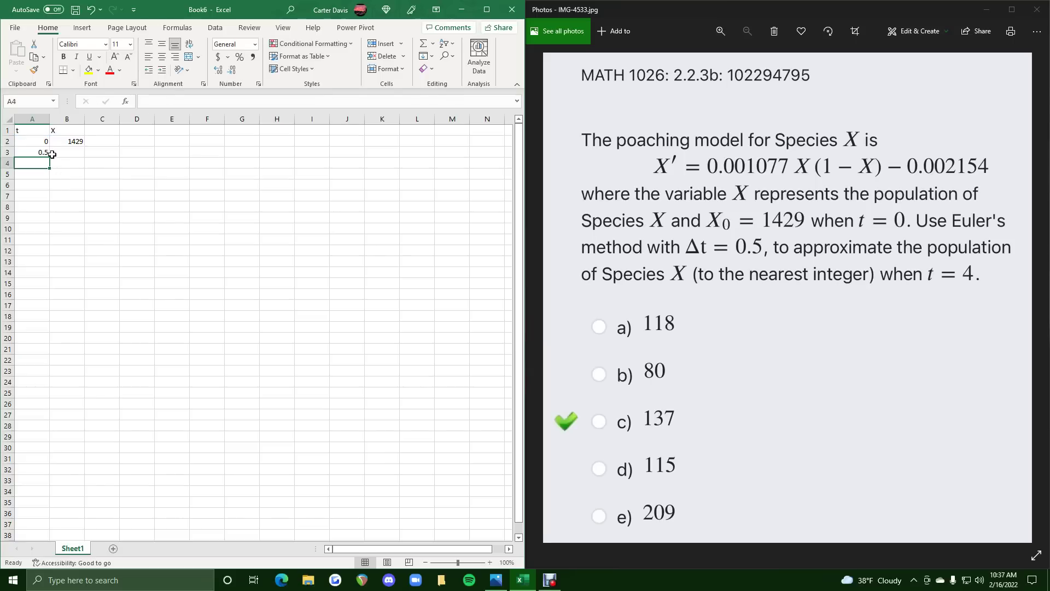
left_click(39, 153)
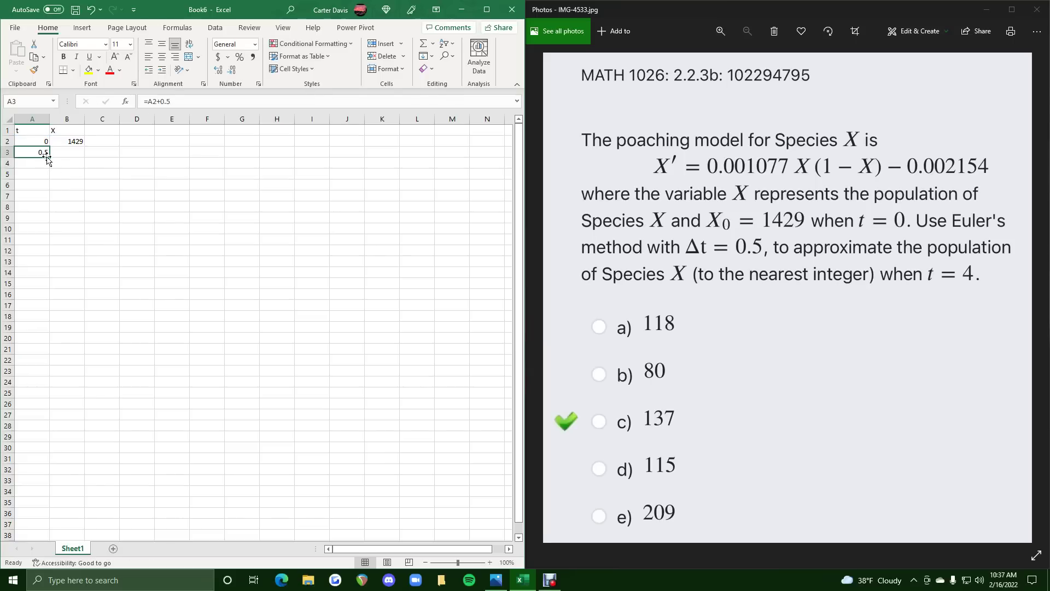
left_click_drag(50, 157, 46, 230)
left_click(77, 151)
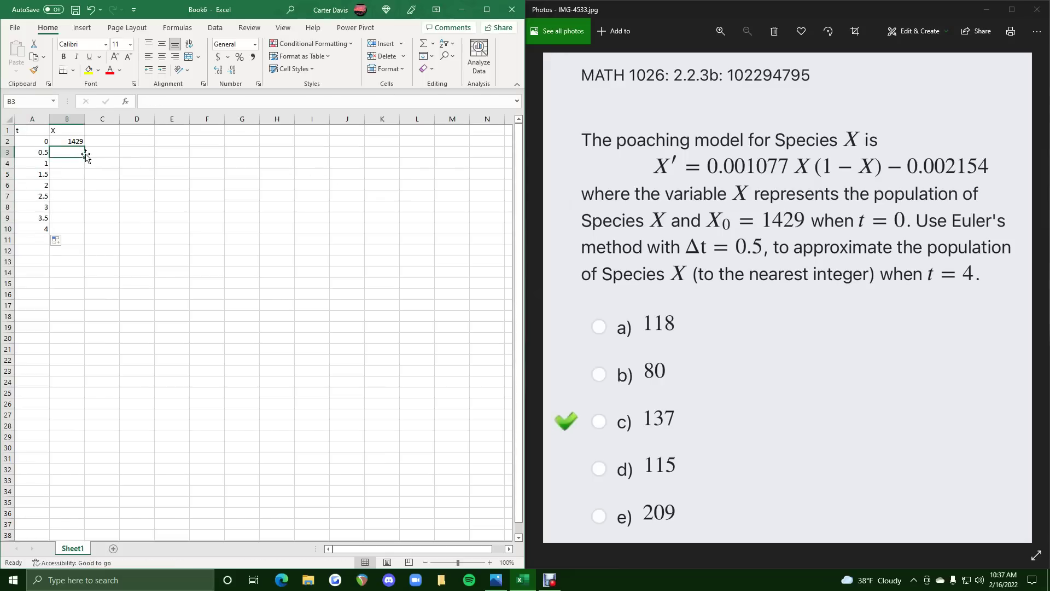
Step: Clear the stray entry in B3 and widen column B to fit the formulas
scroll(95, 184, "up", 1)
scroll(95, 183, "up", 4)
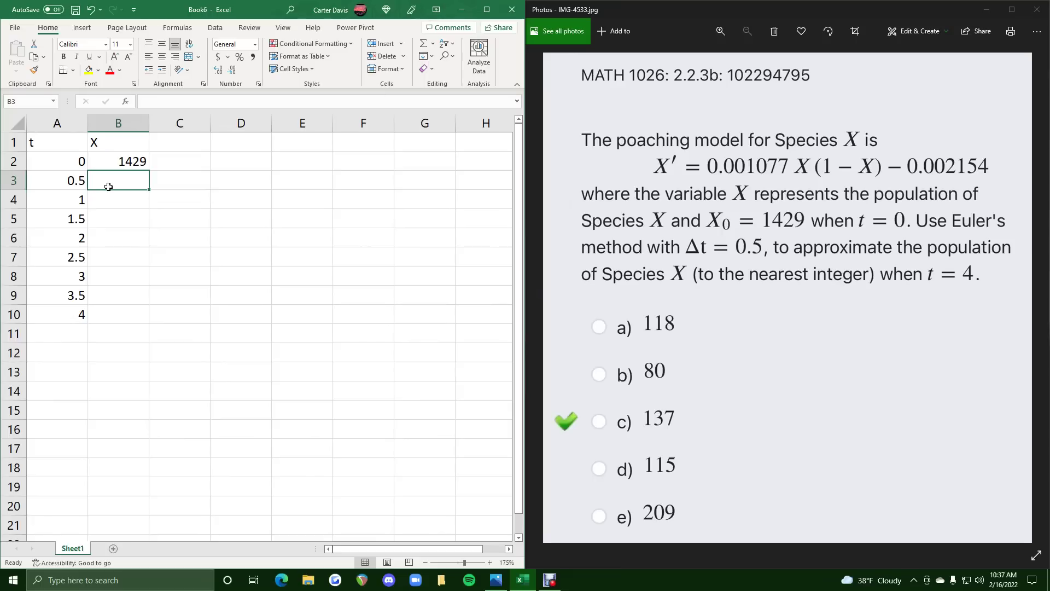
type("=")
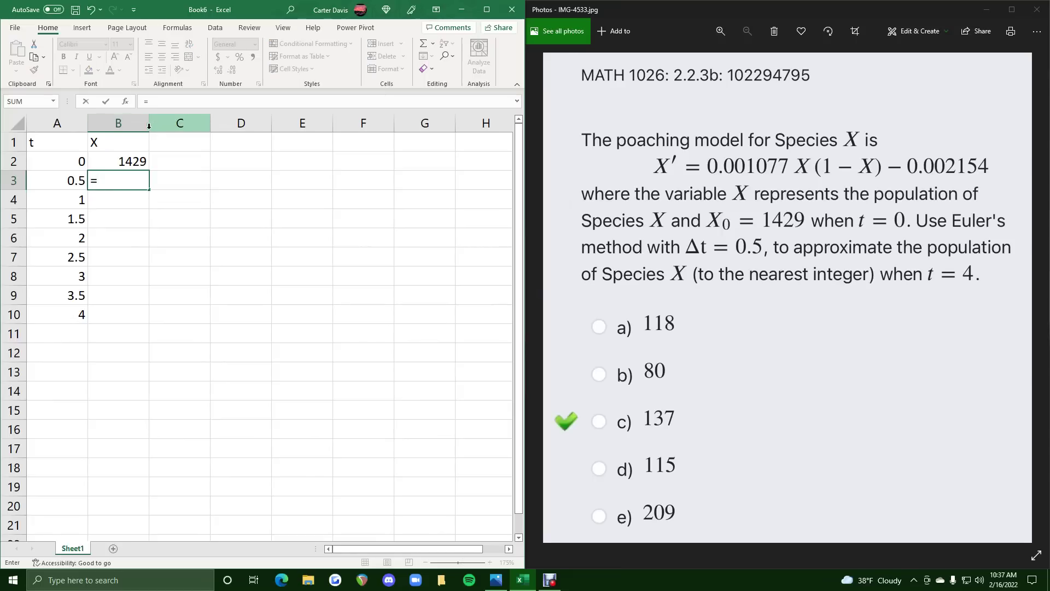
key("BackSpace")
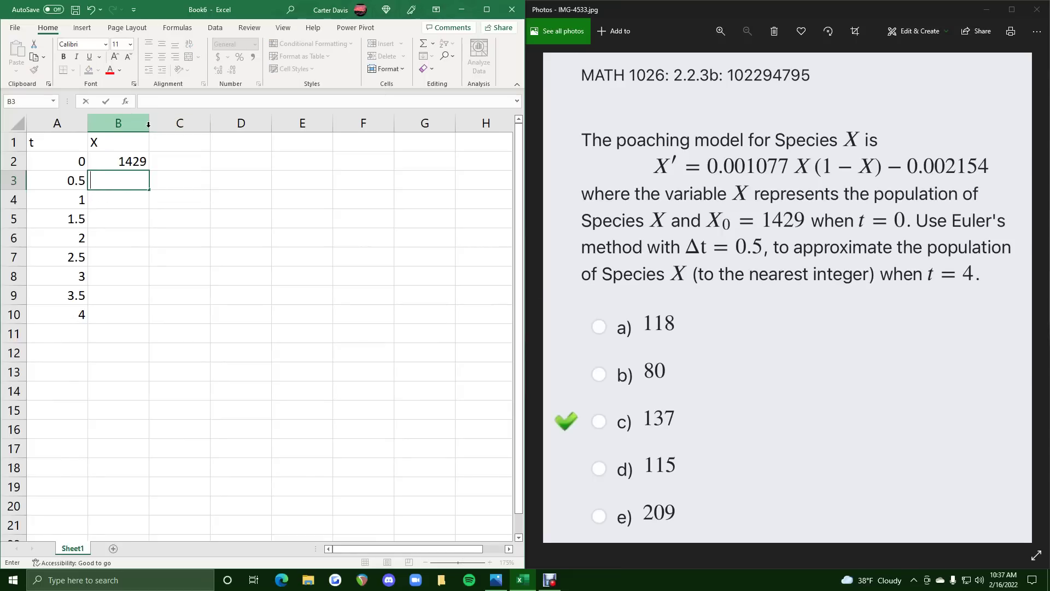
left_click(160, 162)
left_click_drag(153, 126, 306, 126)
Step: Type the Euler formula =B2+(0.001077*B2*(1-B2)-0.002154)(0.5) into B3, referencing B2
left_click(135, 186)
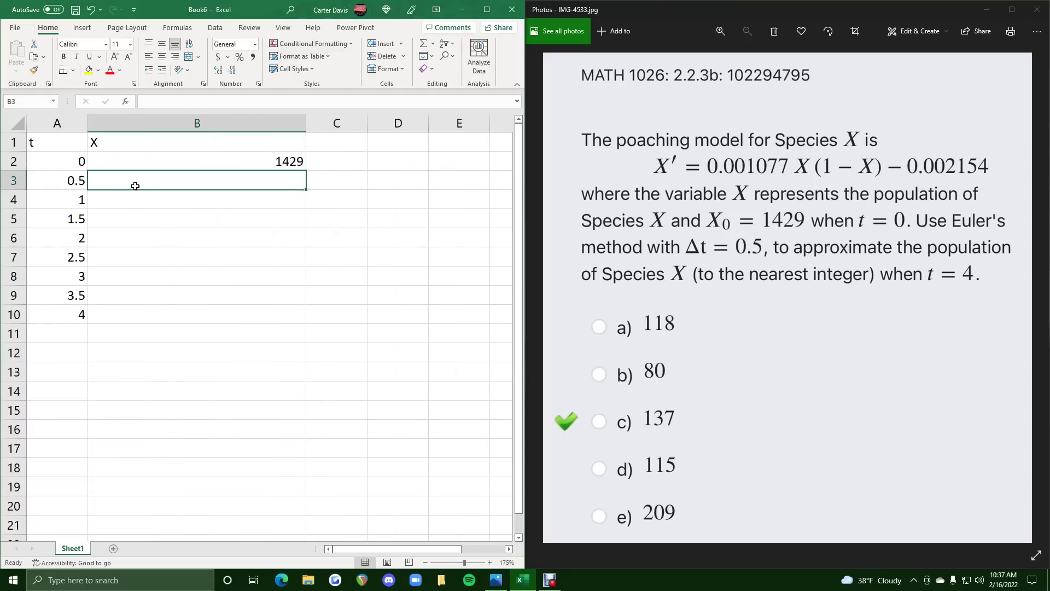
type("=")
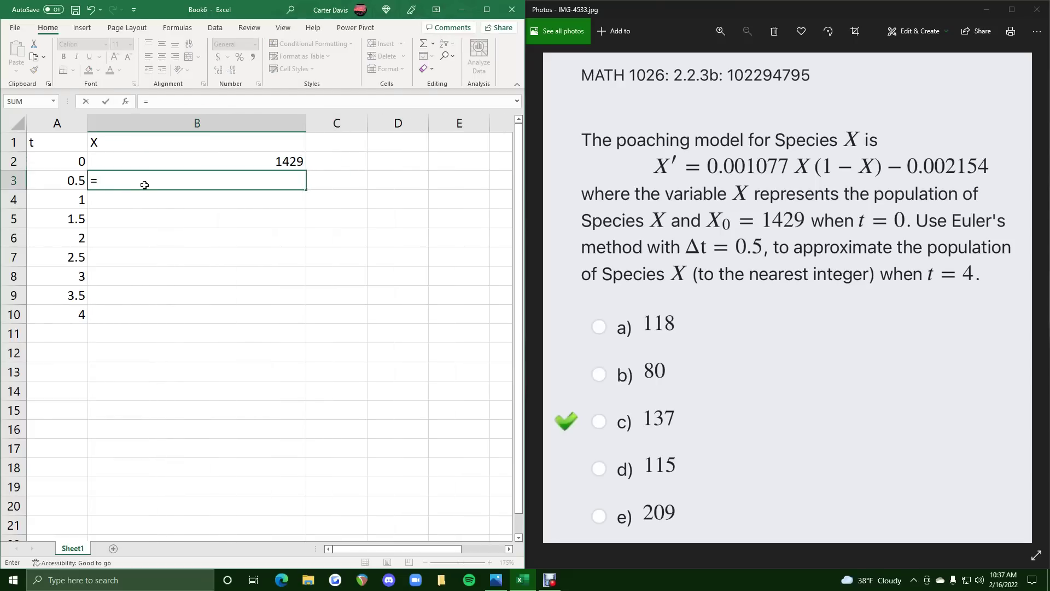
left_click(181, 165)
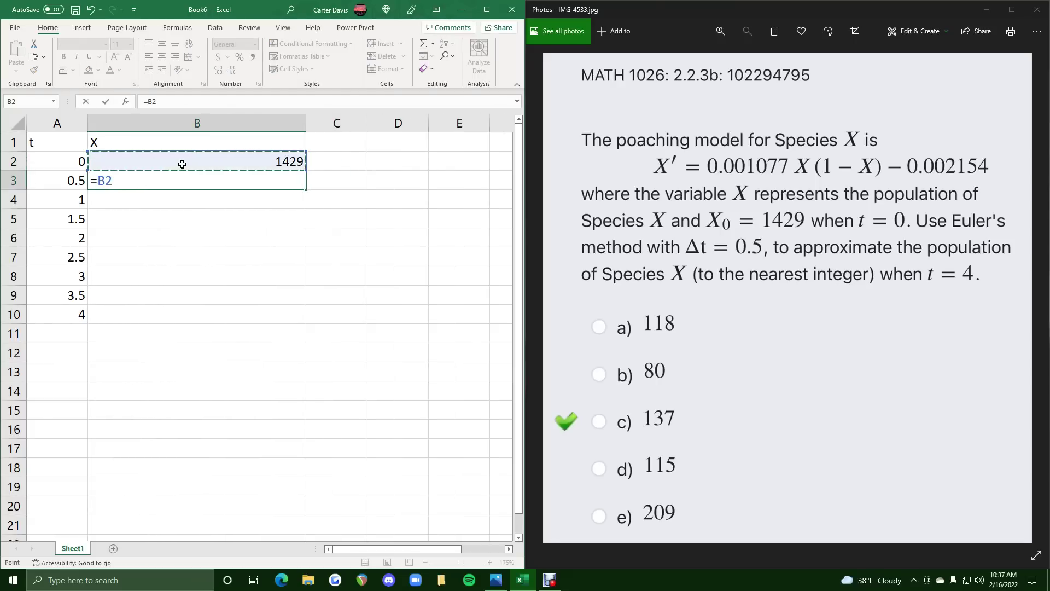
type("+(0")
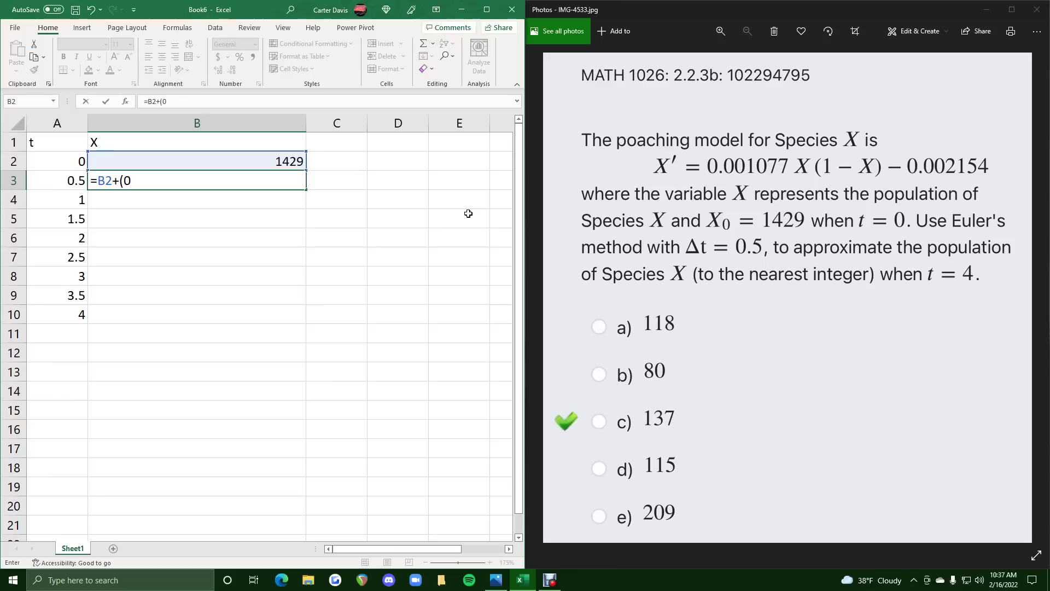
type(".001077*")
left_click(268, 164)
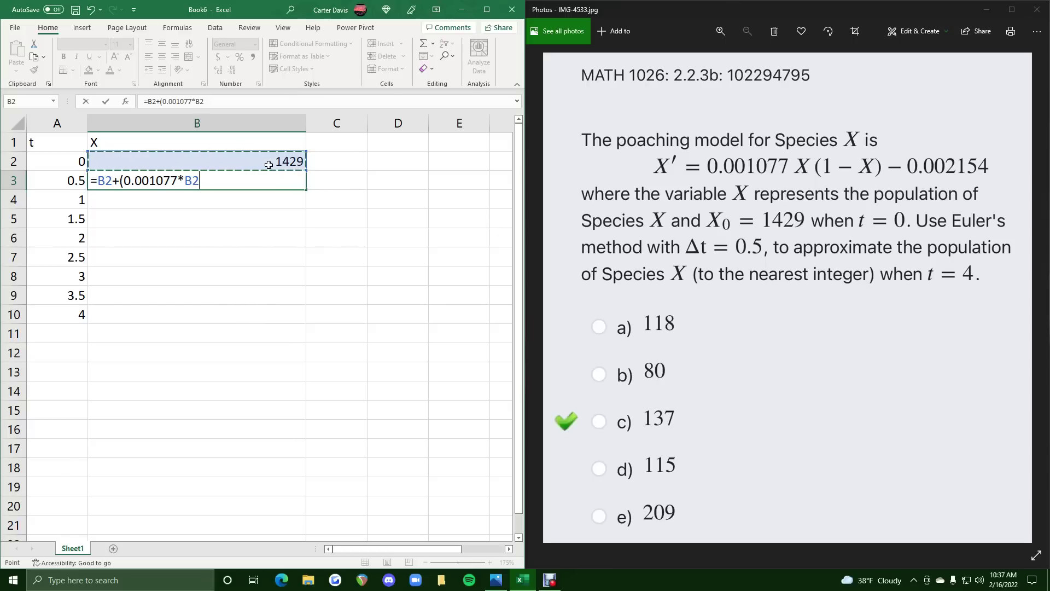
type("*(1-")
left_click(269, 164)
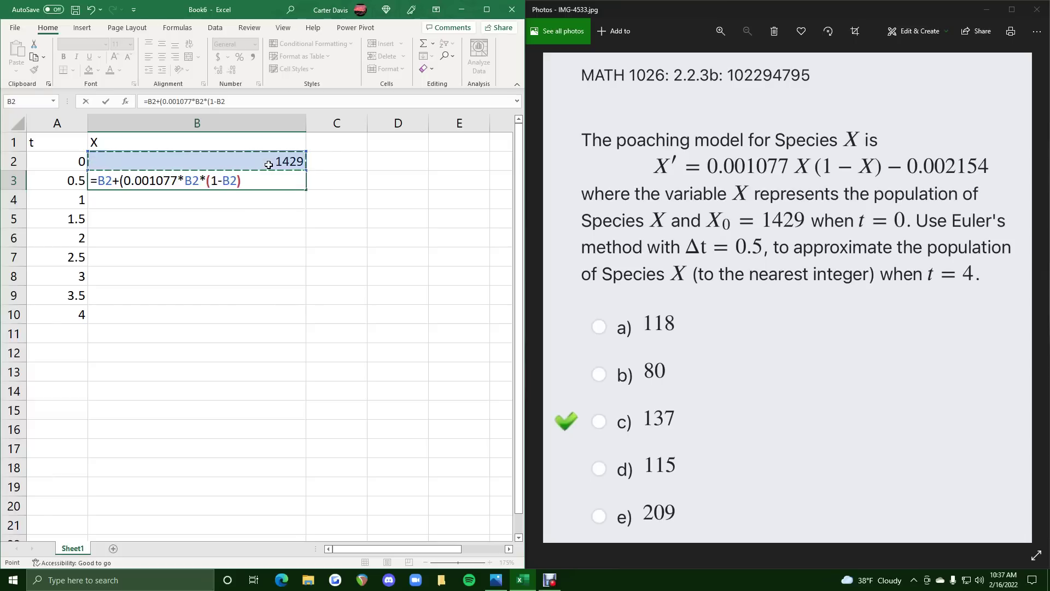
type(")-0.00")
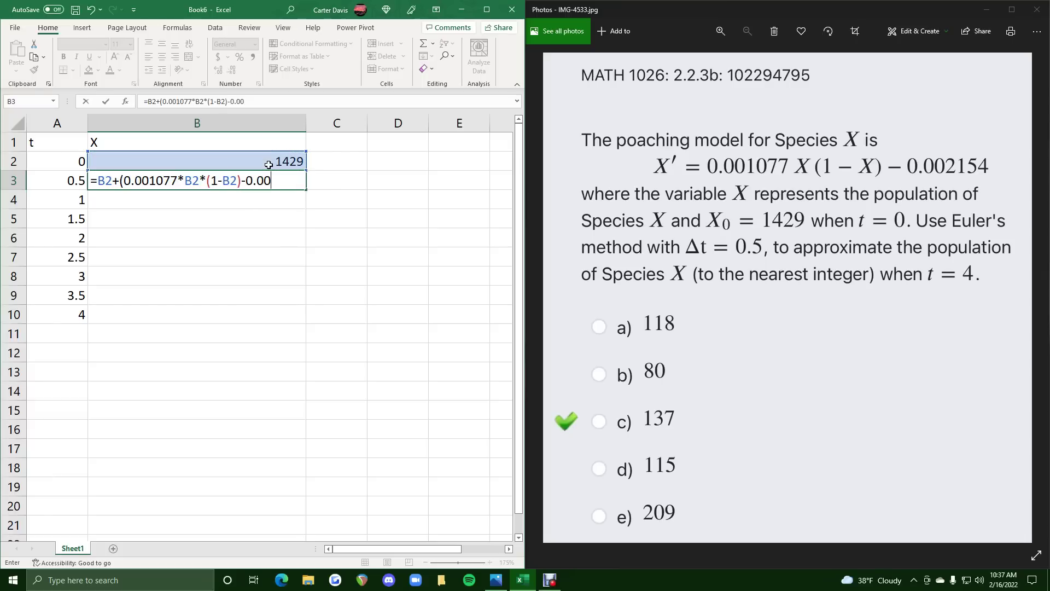
type("2154)")
Step: Commit the B3 formula, accept Excel's suggested correction, and fill it down to B10
type("5")
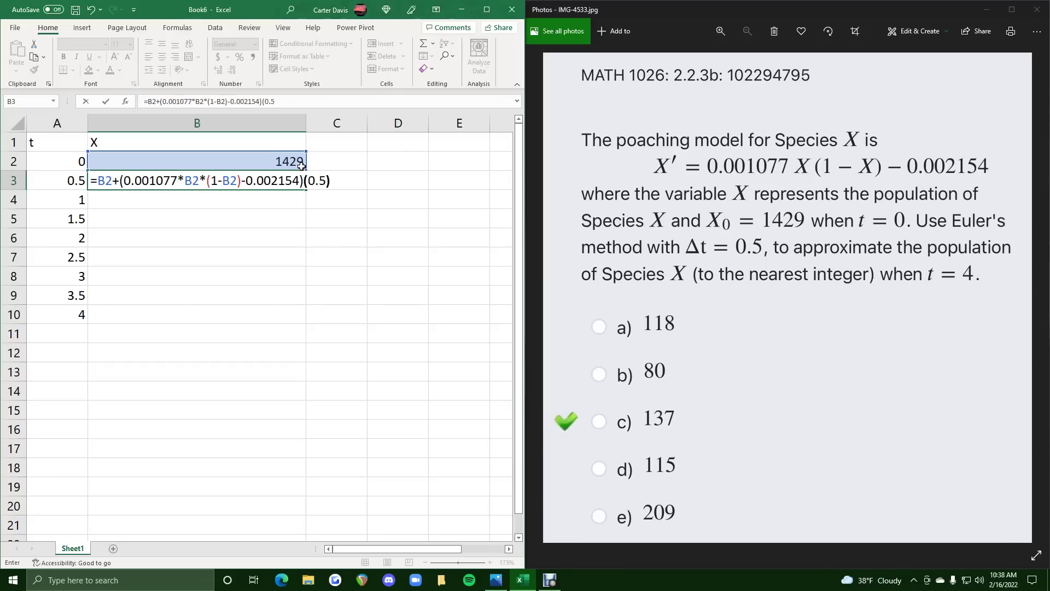
key("Return")
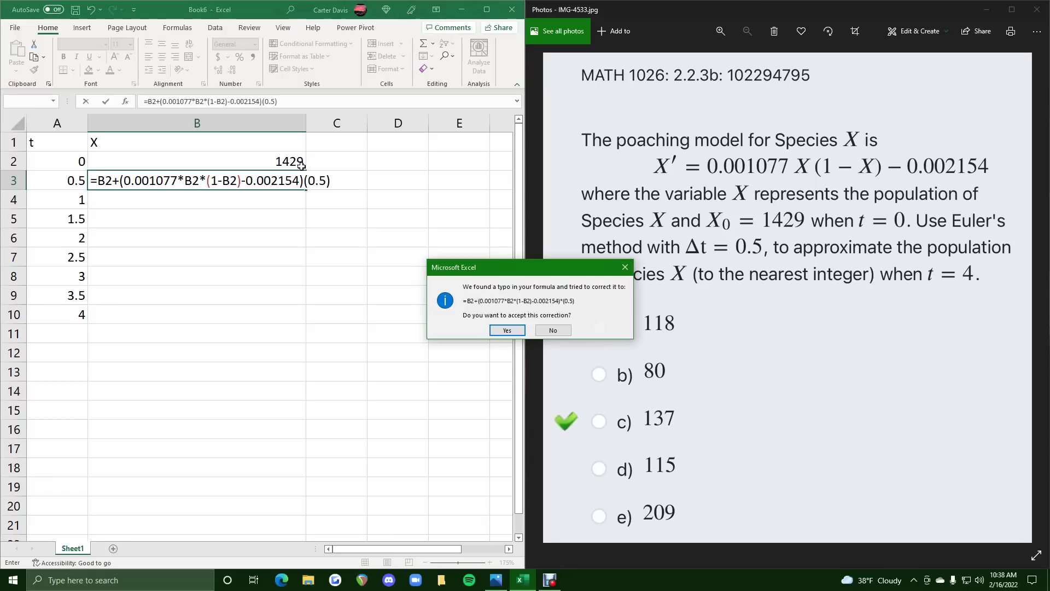
left_click(507, 330)
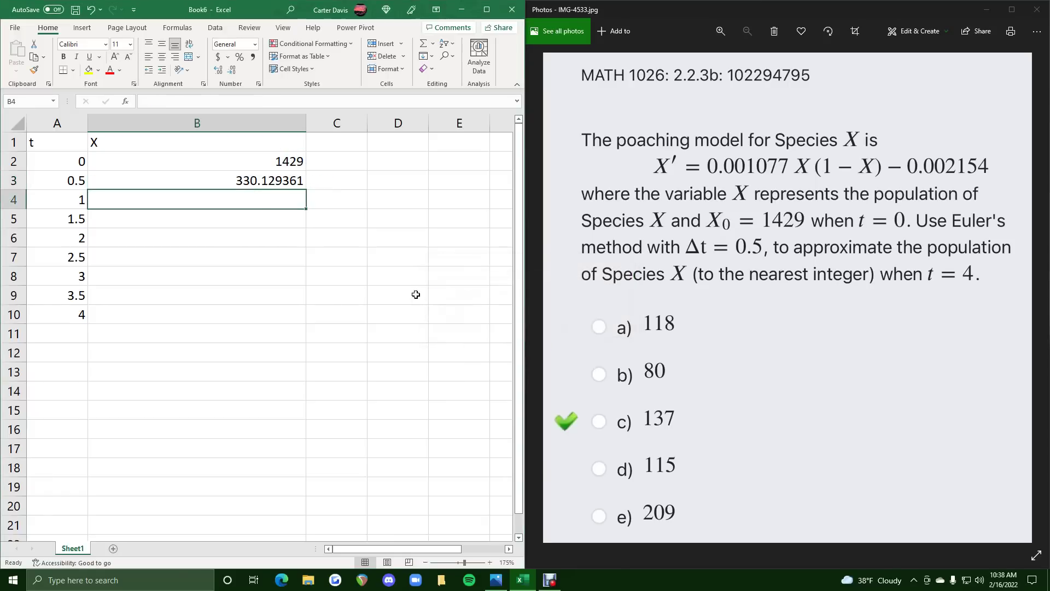
left_click(272, 182)
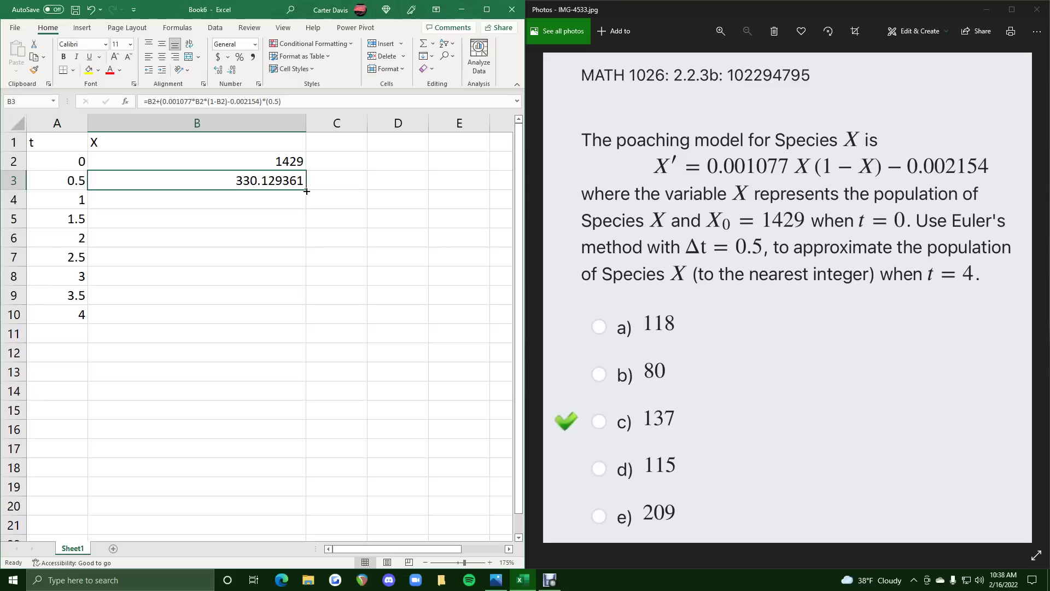
left_click_drag(306, 189, 296, 318)
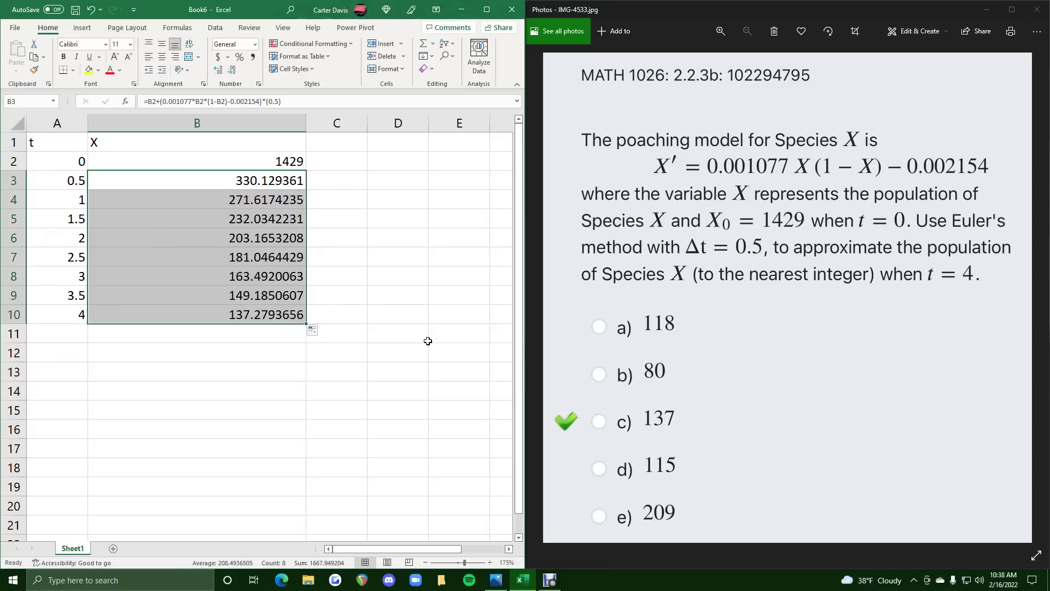
Step: Check that X reaches 137.2793656 at t=4, then bring the question viewer forward
left_click(256, 311)
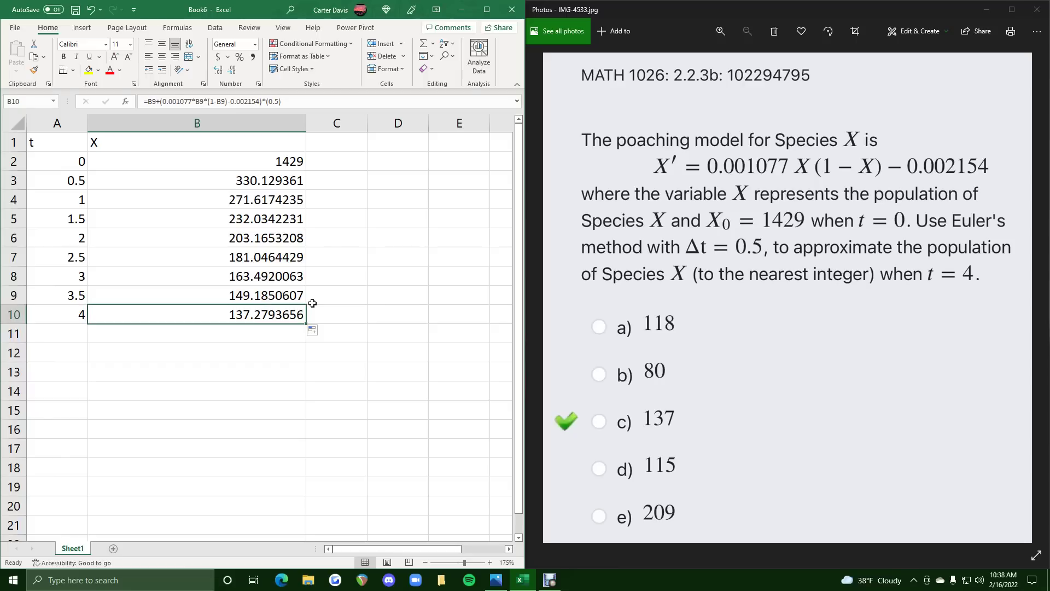
left_click(73, 313)
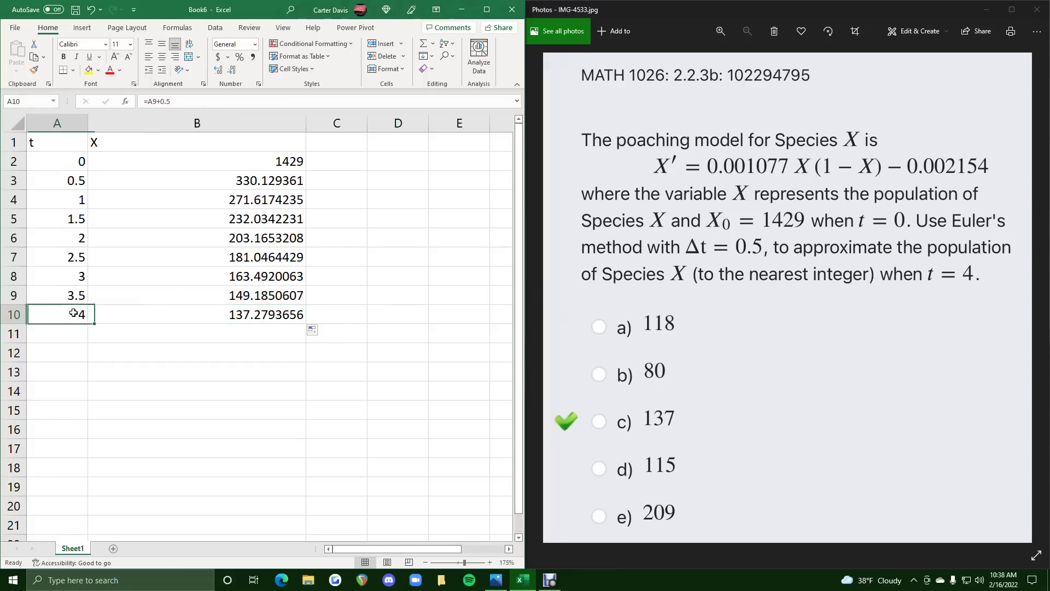
left_click(155, 312, "ctrl")
left_click(80, 321)
key("Right")
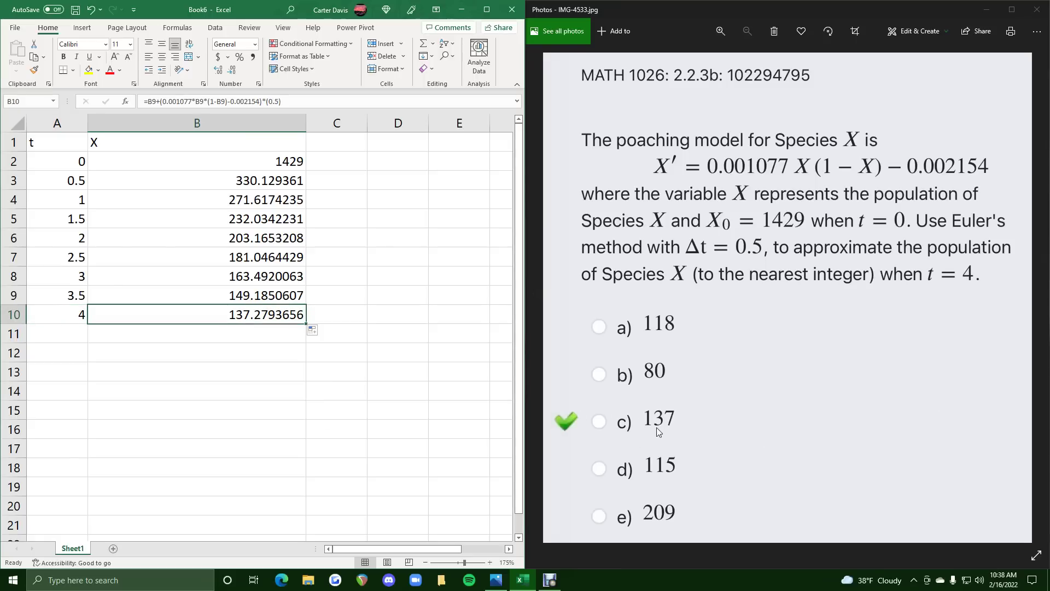
left_click(732, 406)
Step: Show the Species Y question and clear cell B10 in the X sheet
key("Right")
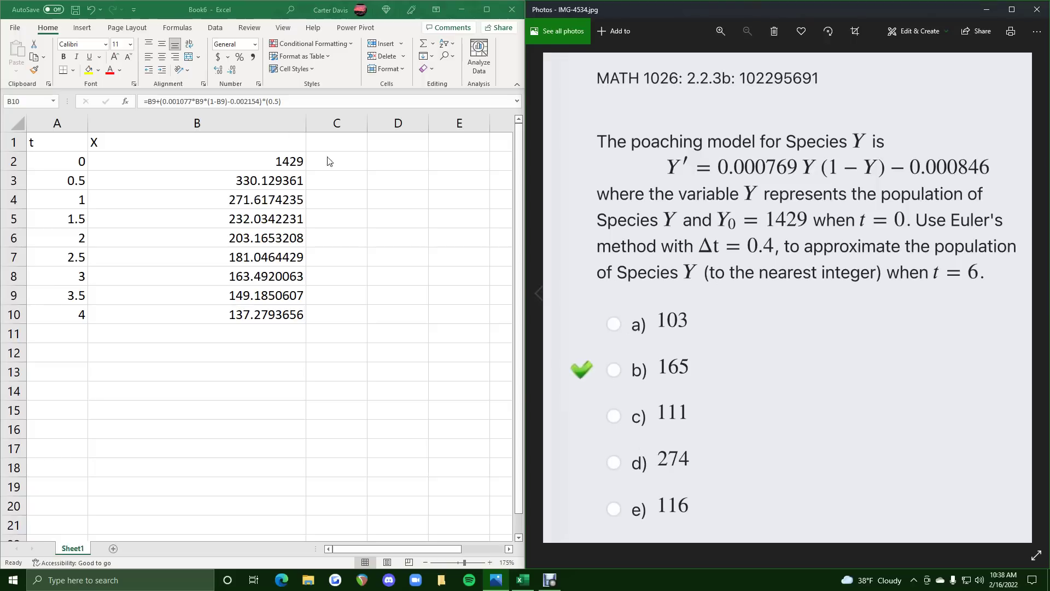
key("alt+Tab")
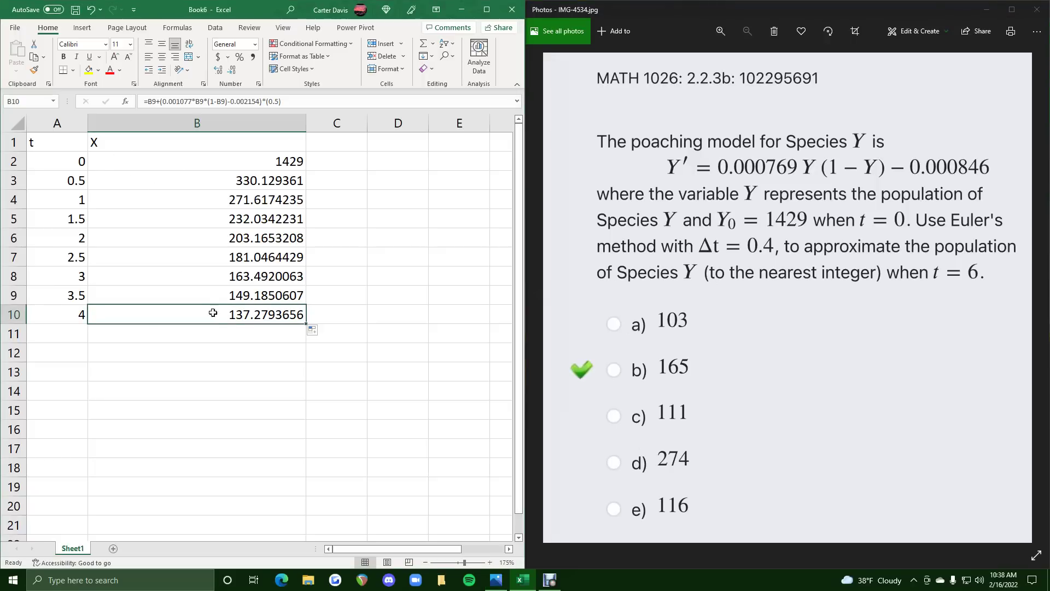
double_click(213, 313)
key("Escape")
key("BackSpace")
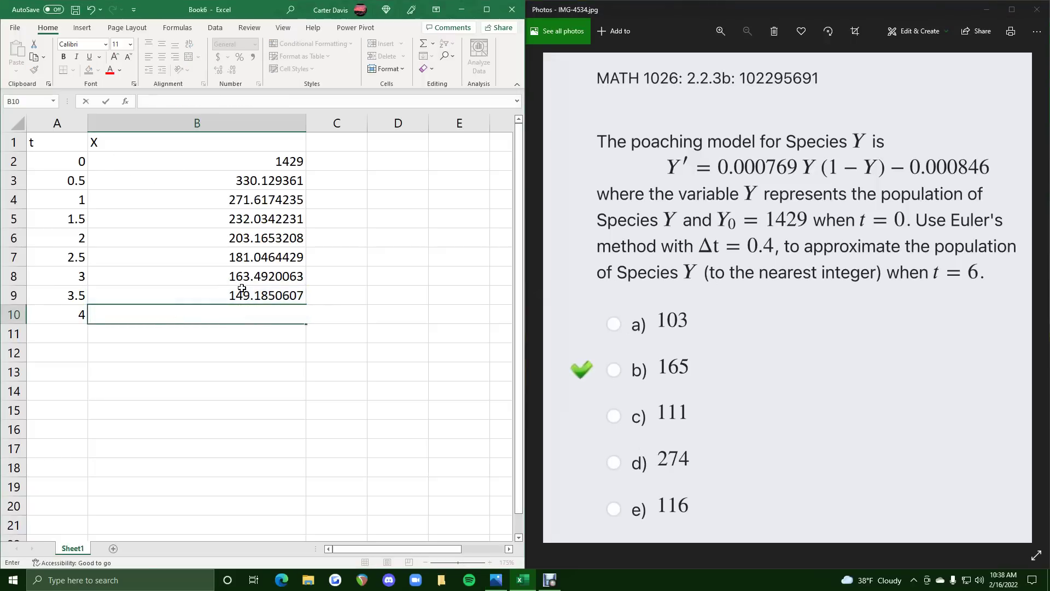
Step: Create blank workbook Book7, close Book6 without saving, and snap Book7 to the left half
left_click(242, 288)
left_click(15, 28)
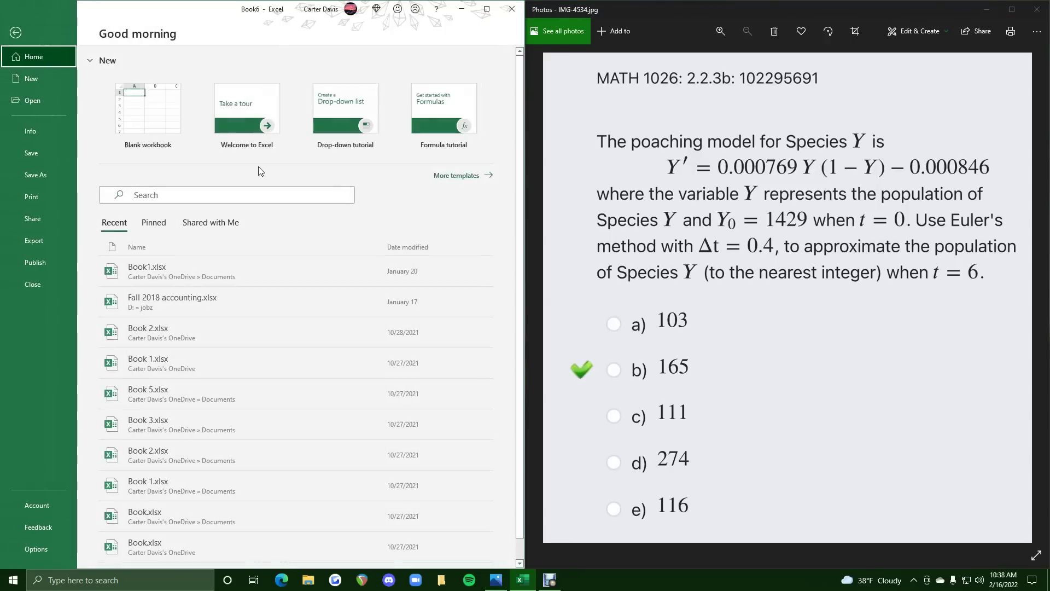
left_click(185, 126)
left_click(512, 9)
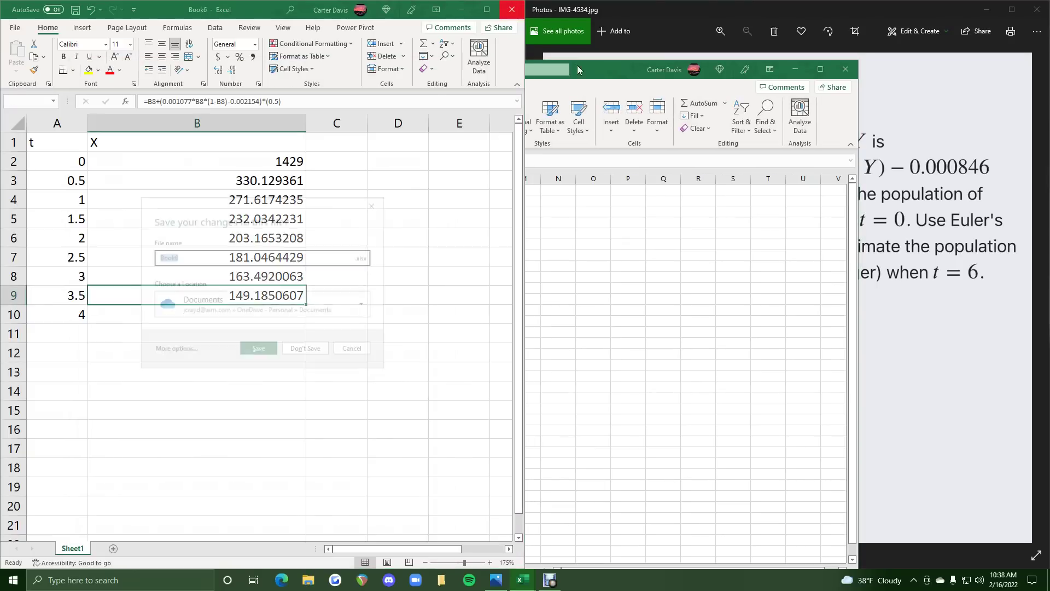
left_click(305, 348)
left_click_drag(574, 70, 3, 224)
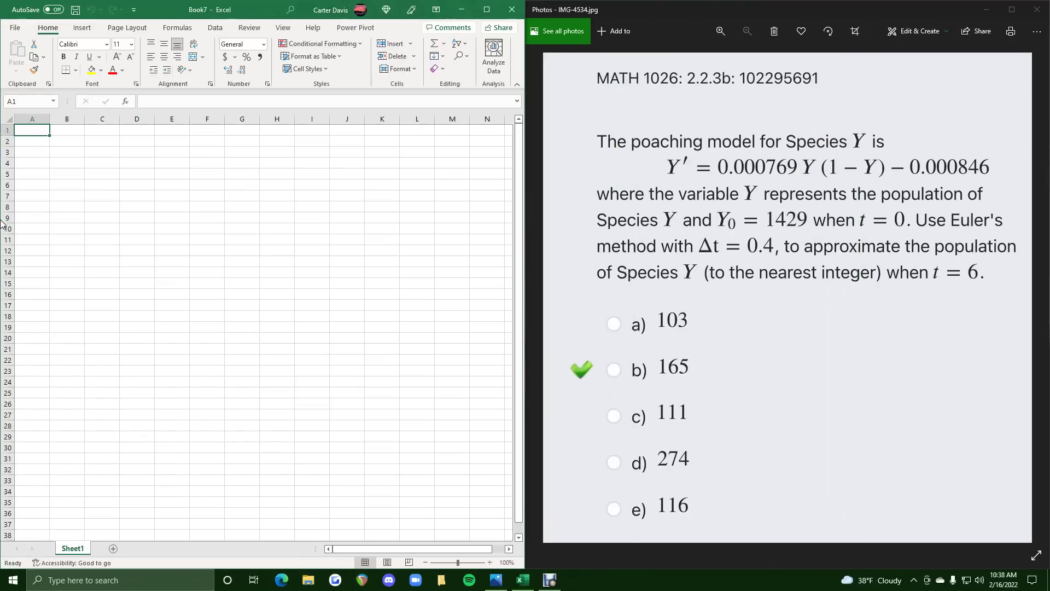
scroll(110, 230, "up", 4)
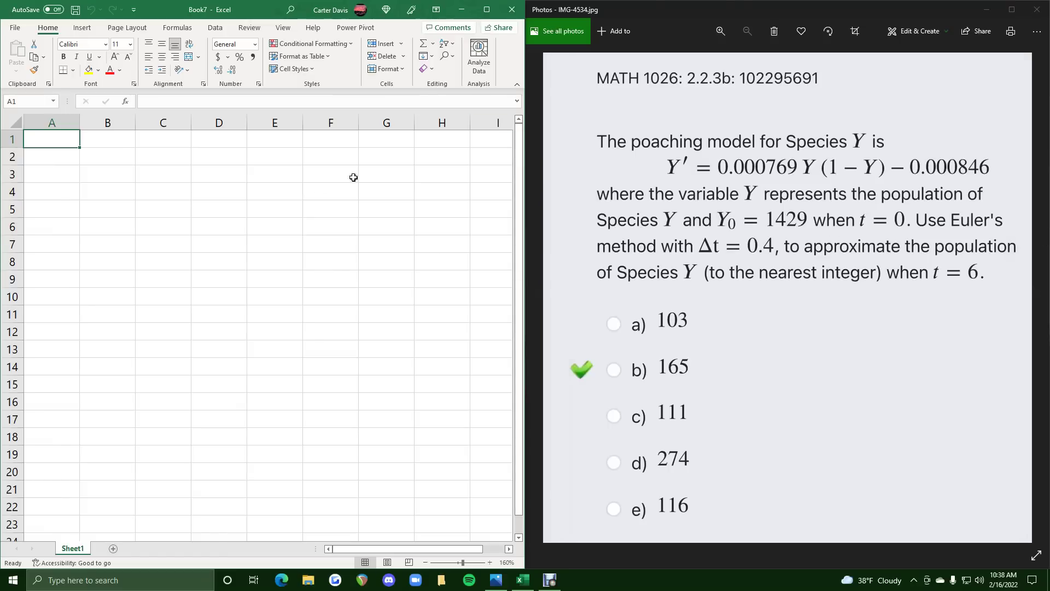
Step: Enter headers t and Y and a starting time of 0 in A2
type("t")
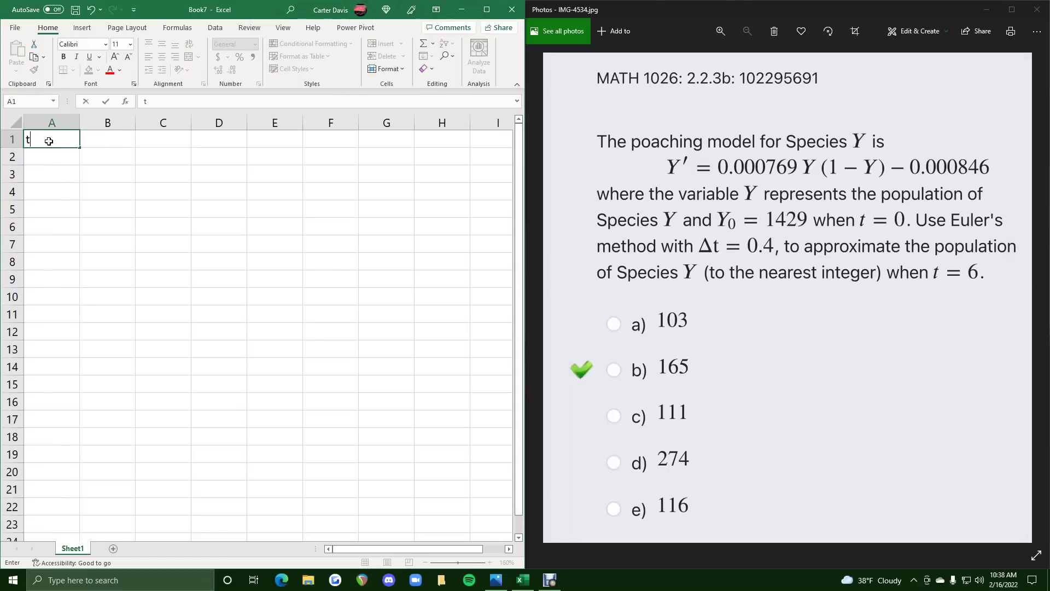
key("Tab")
type("Y")
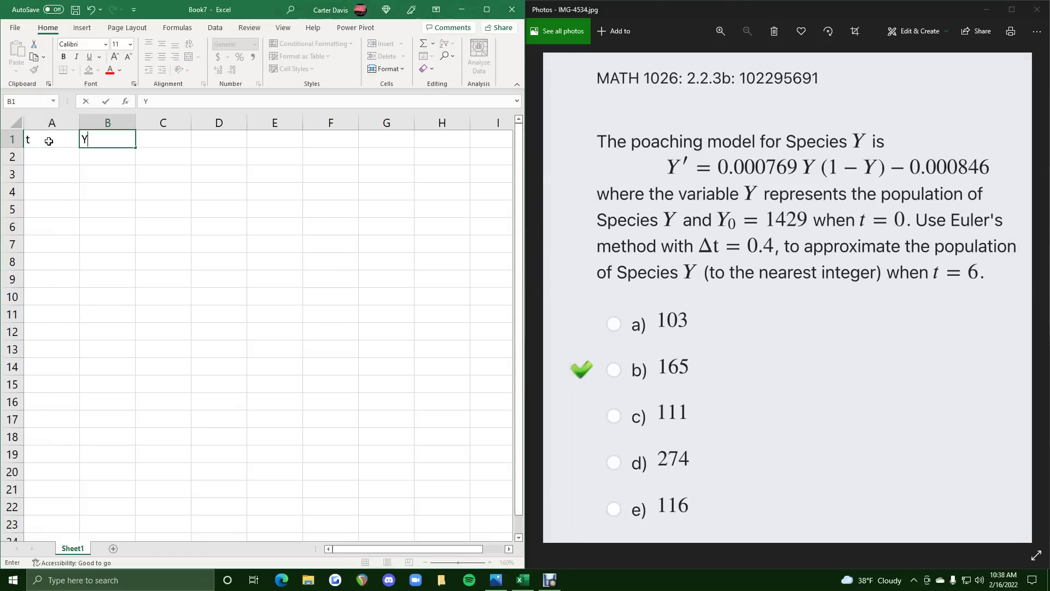
key("Return")
type("0")
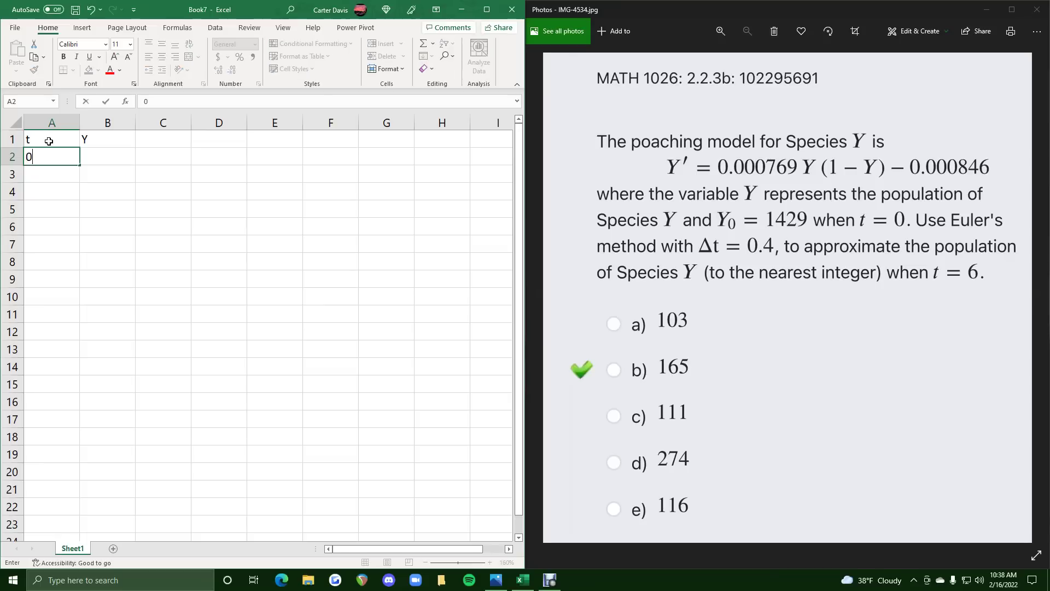
key("Return")
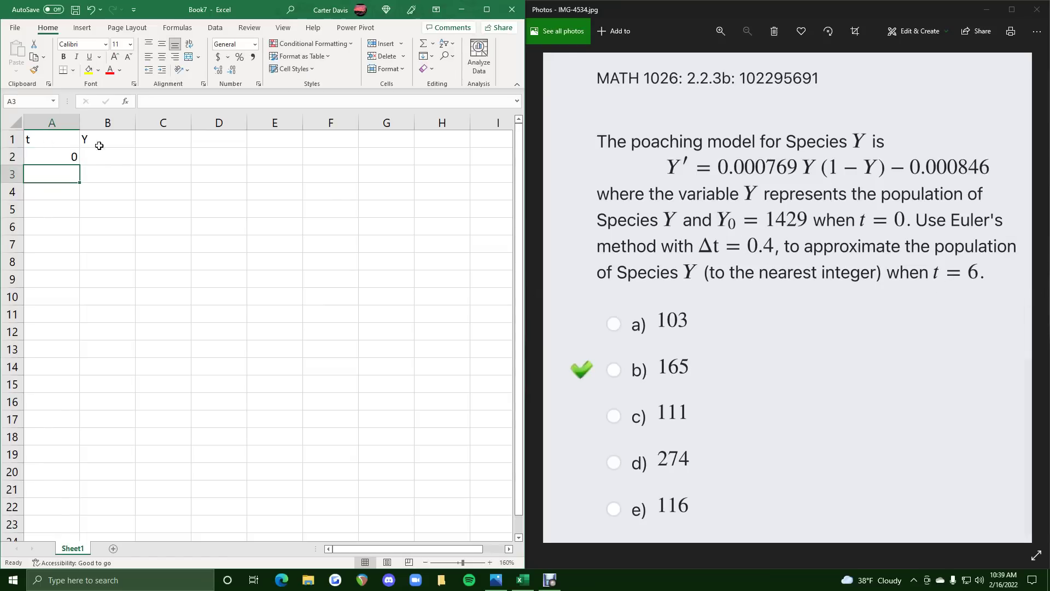
Step: Put =A2+0.4 in A3 and fill it down to row 17 so t reaches 6
type("=")
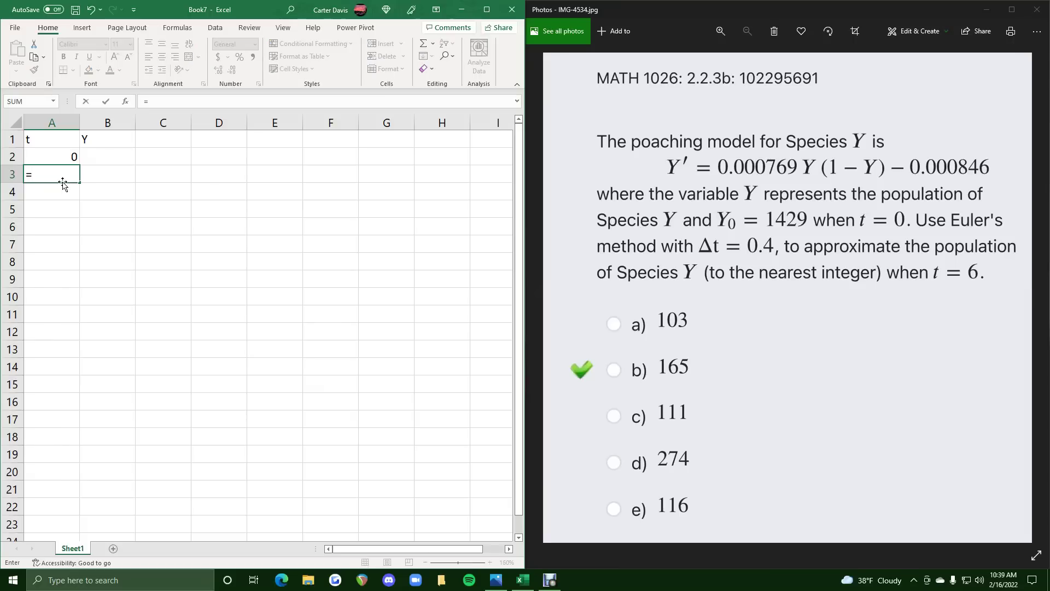
left_click(57, 160)
type("+0")
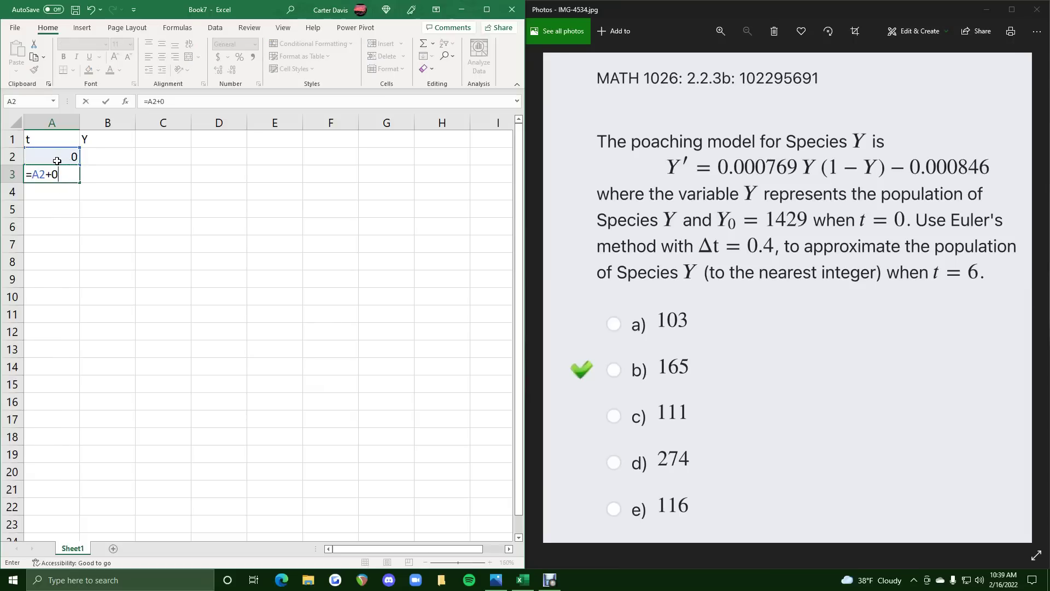
type(".4")
key("Return")
left_click(62, 174)
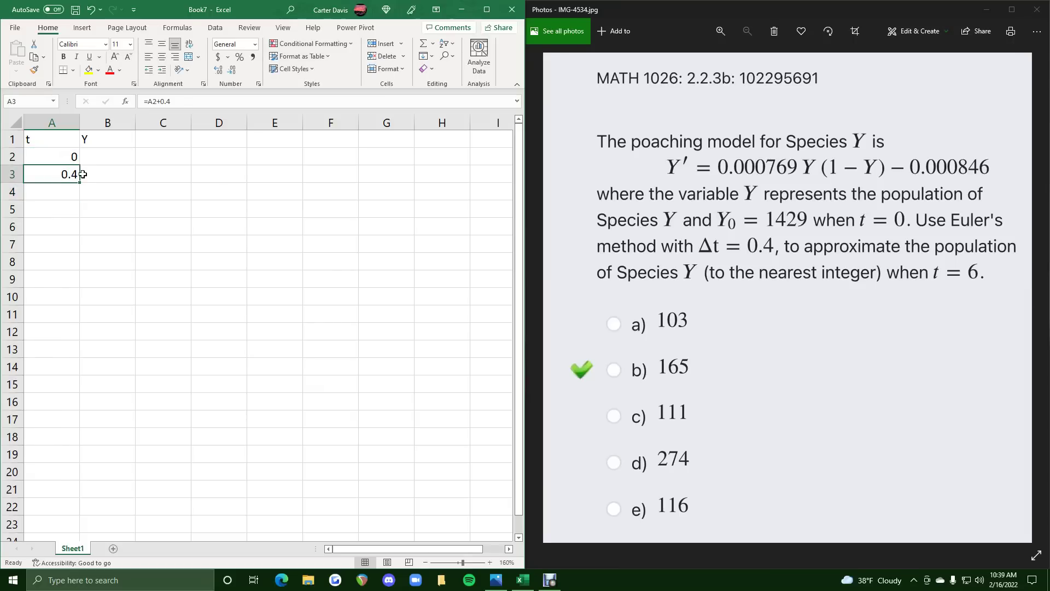
left_click_drag(81, 182, 79, 428)
left_click(101, 155)
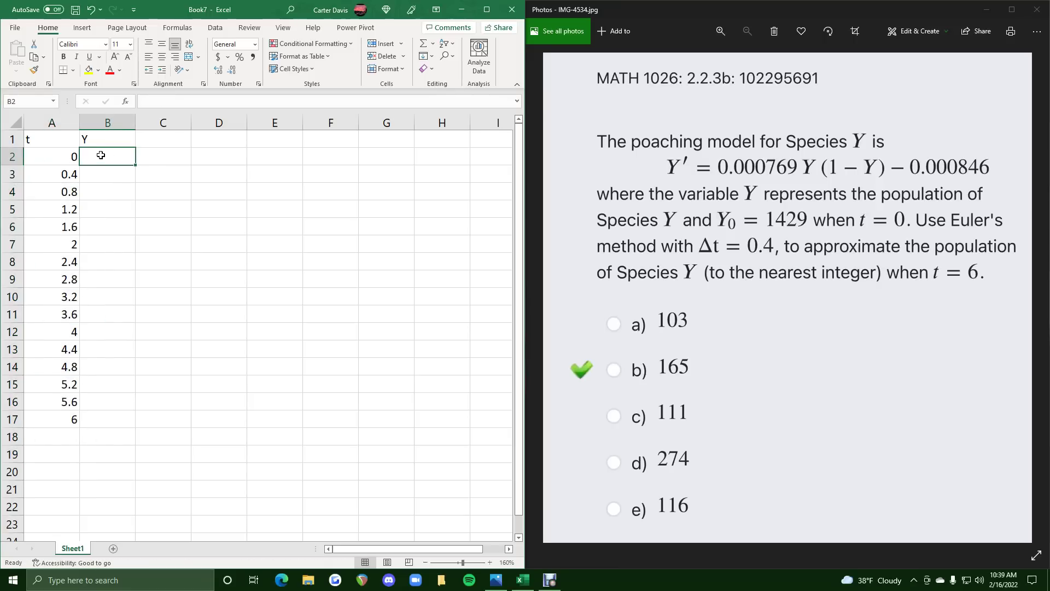
Step: Enter the starting Y of 1429 in B2 and widen column B
type("1429")
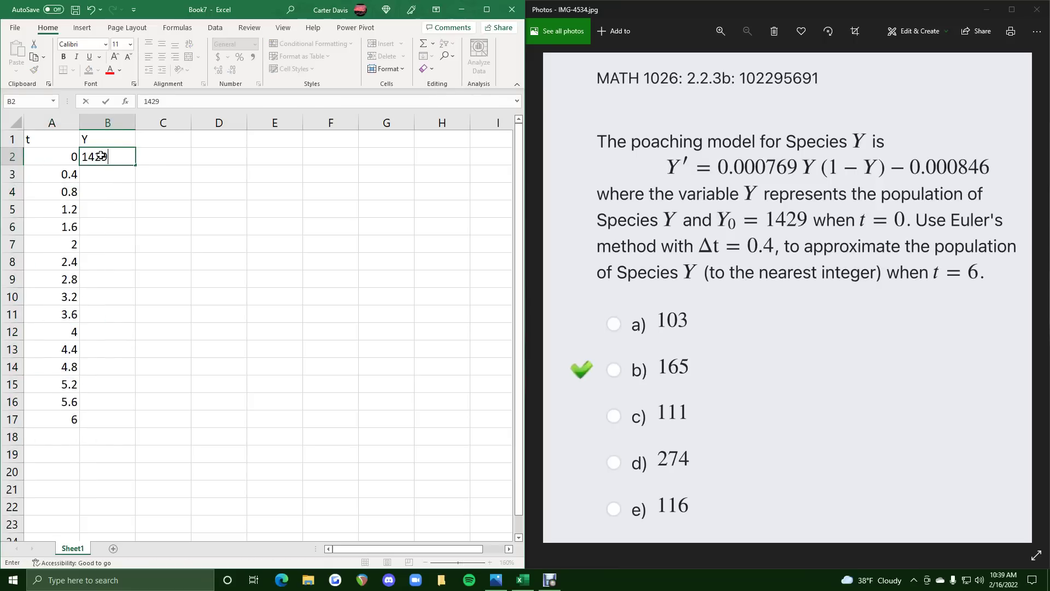
key("Return")
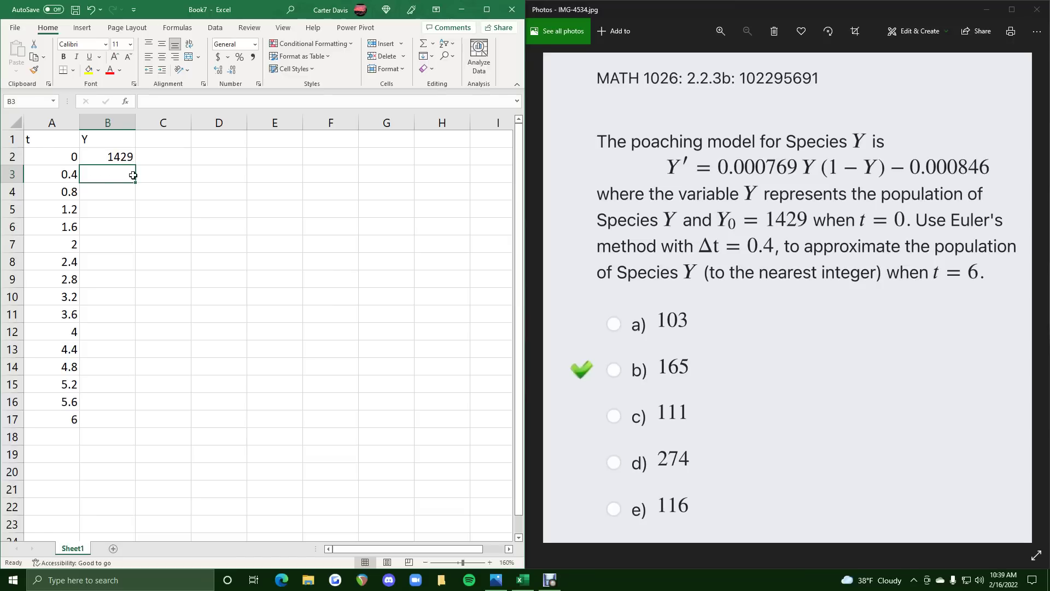
left_click_drag(135, 130, 466, 144)
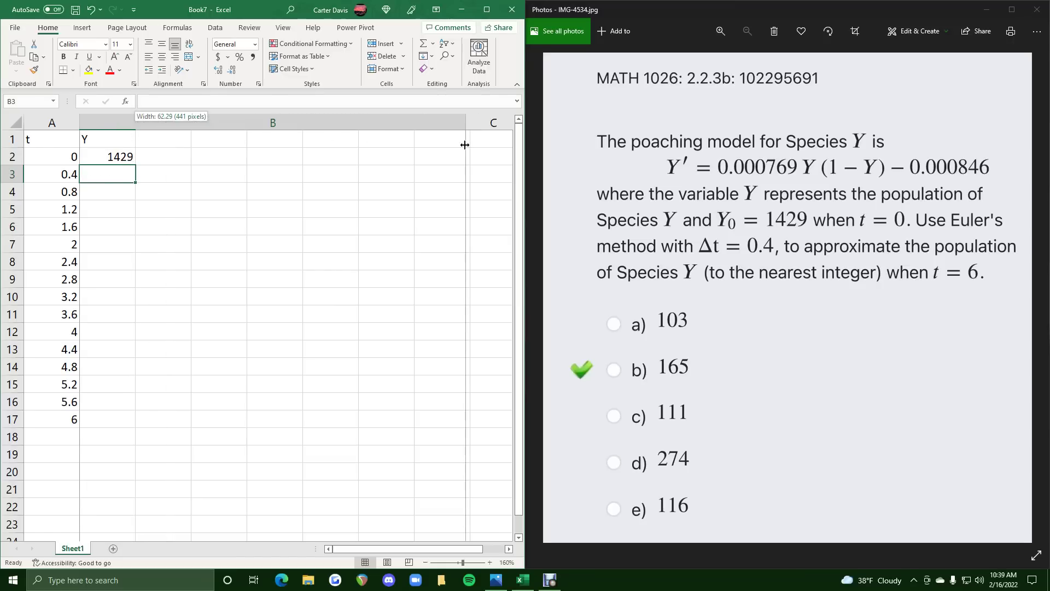
Step: Type the Euler formula =B2+(0.000769*B2*(1-B2)-0.000846)(0.4) into B3, referencing B2
type("=")
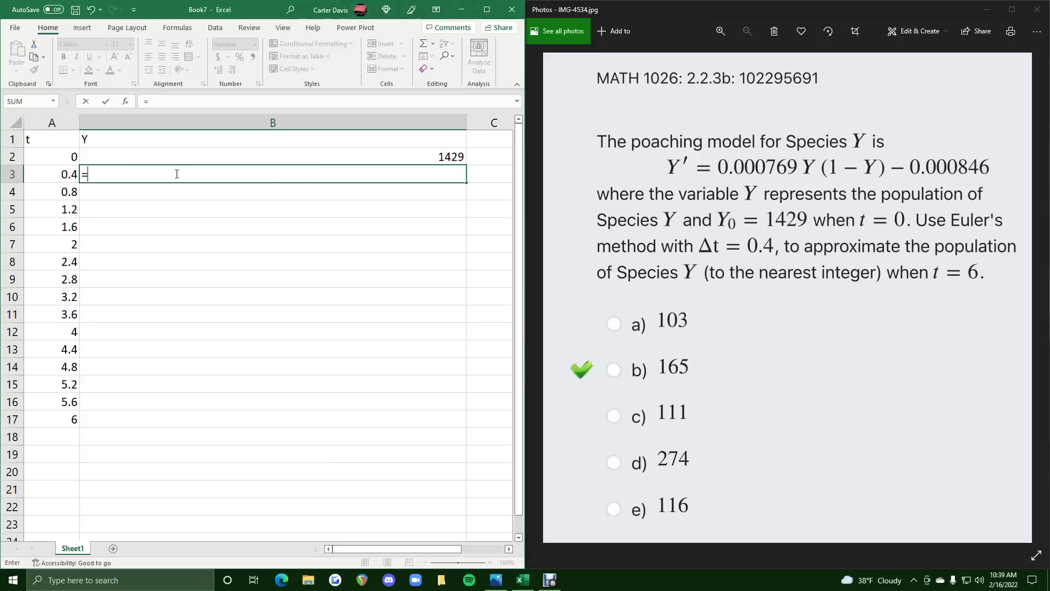
left_click(192, 158)
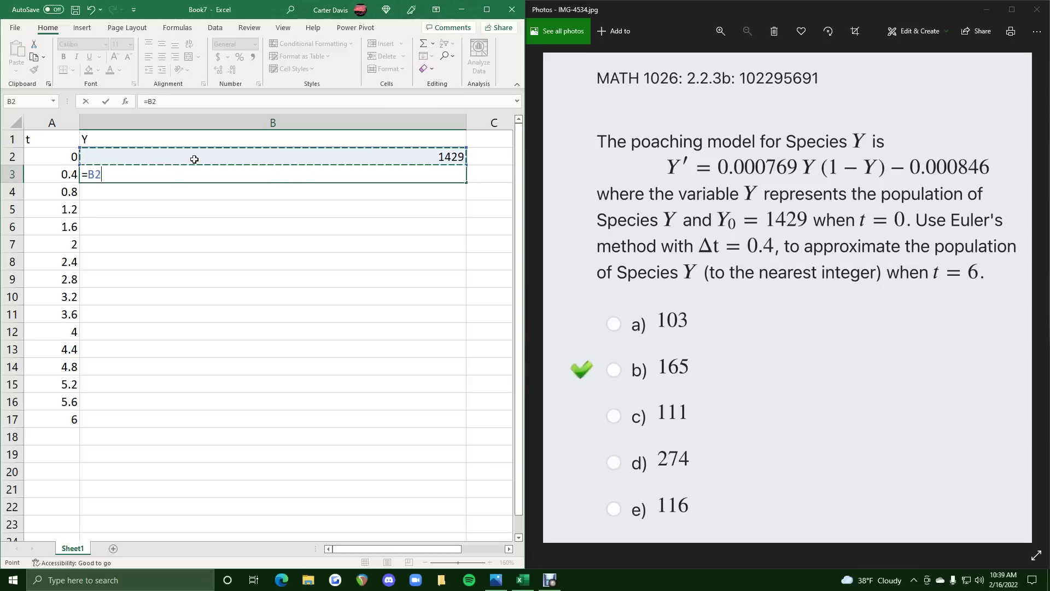
type("+(")
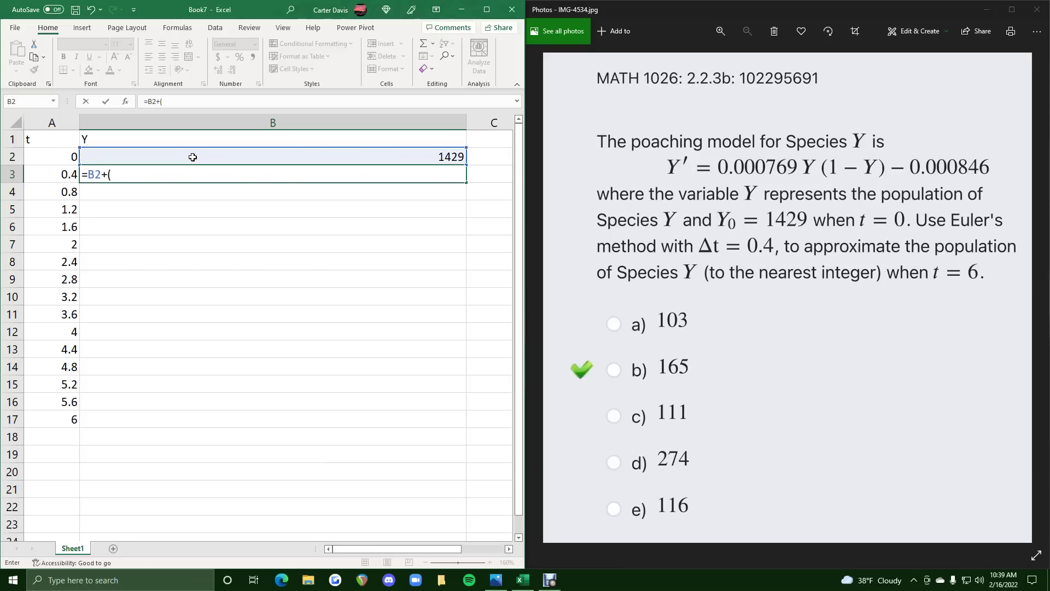
type("0.000769*")
left_click(192, 157)
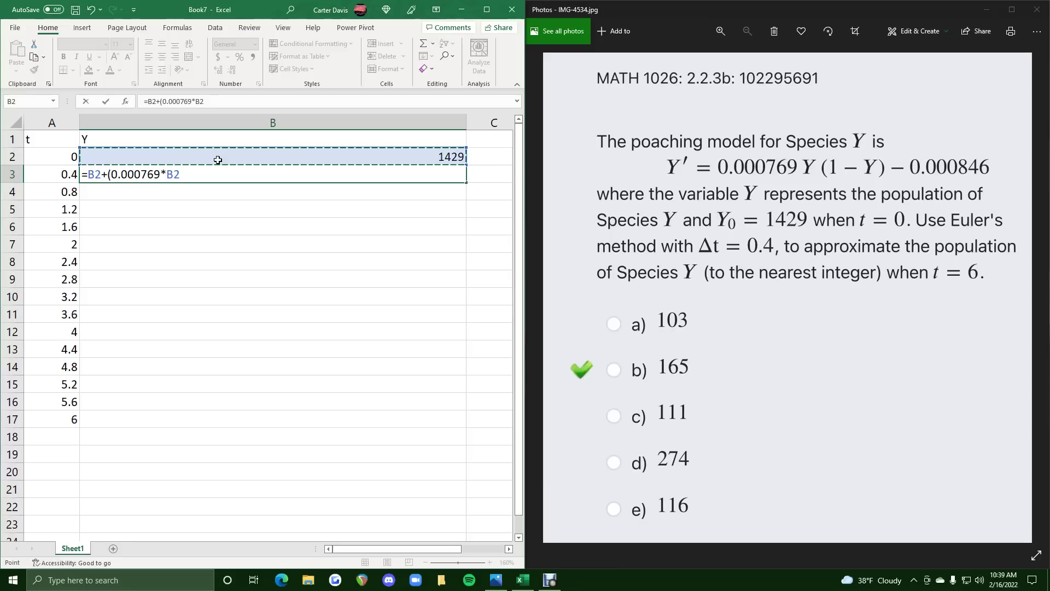
type("*(")
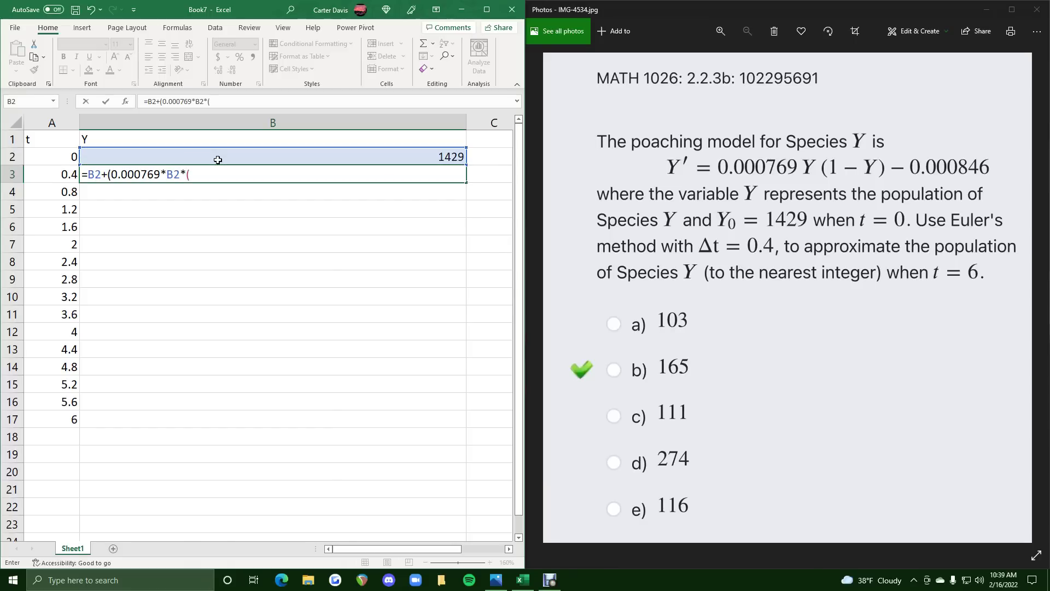
type("1-")
left_click(217, 160)
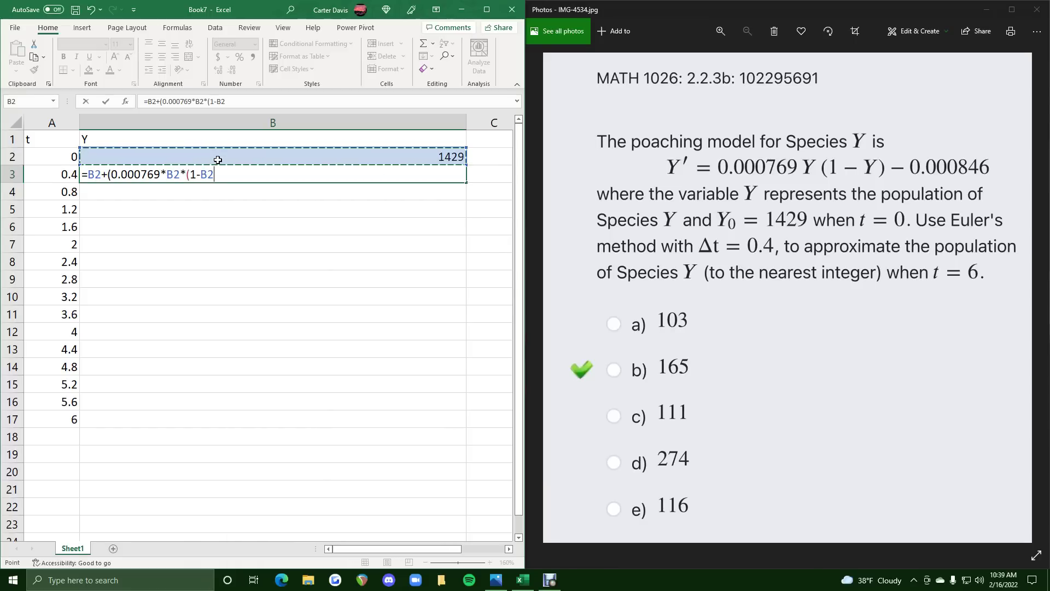
type(")-0.0008")
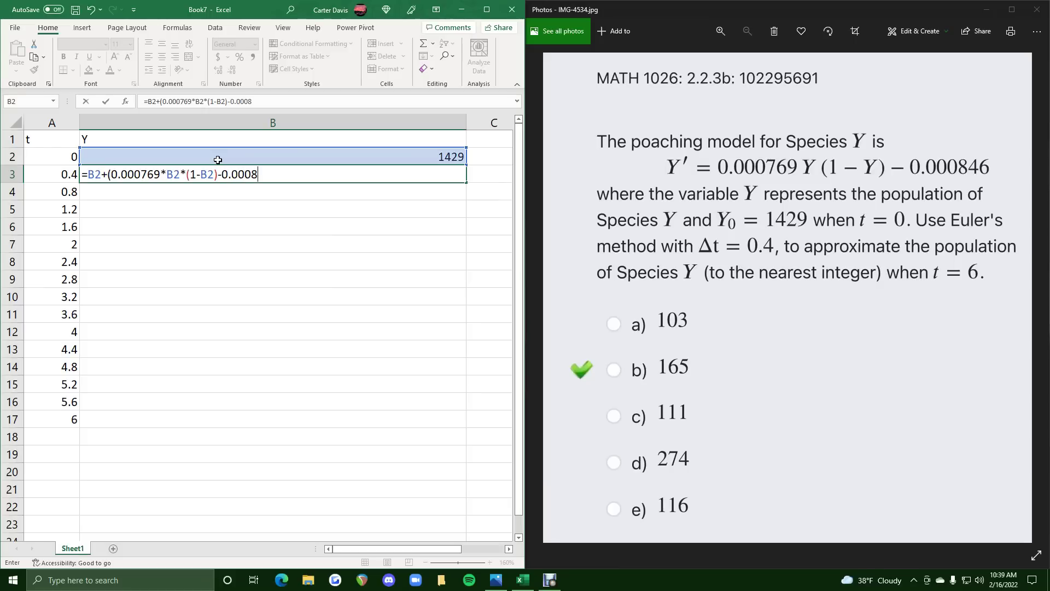
type("46)(0.4)")
Step: Commit the Y formula with Excel's correction, fill it to B17, and confirm 164.9563861 at t=6
key("Return")
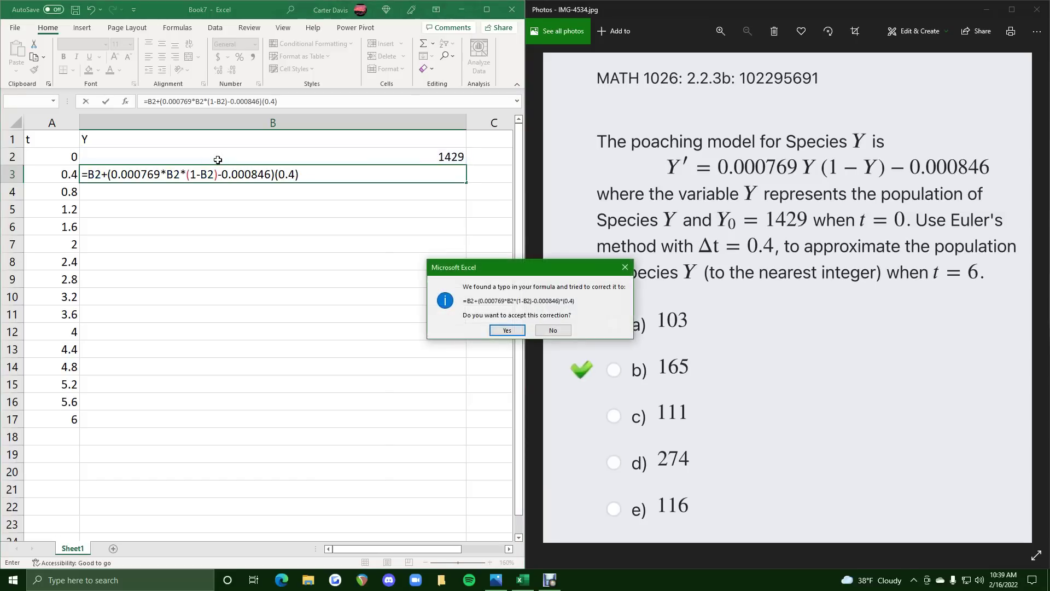
left_click(512, 330)
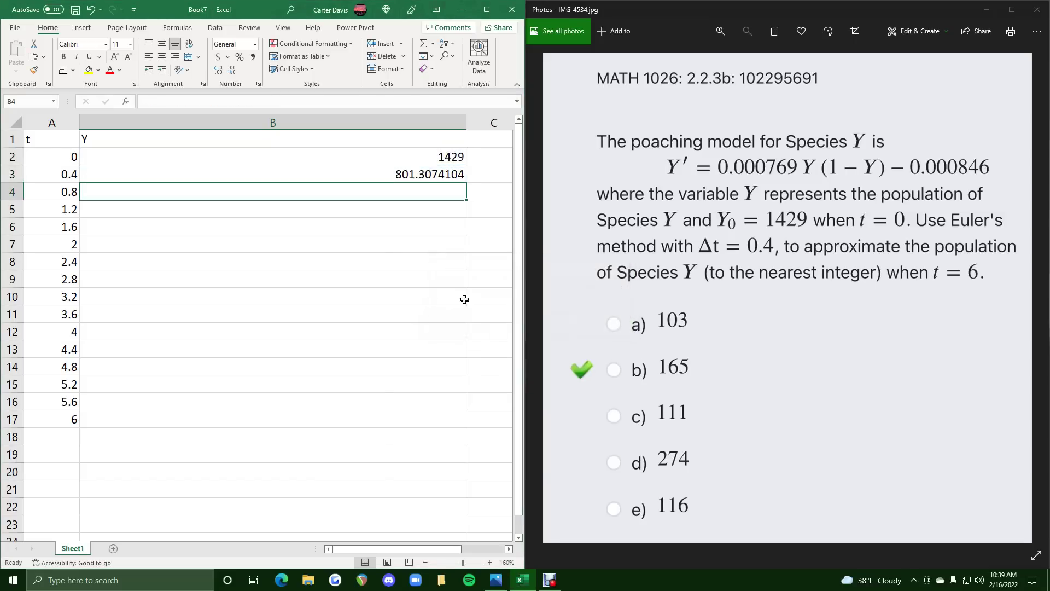
left_click(444, 176)
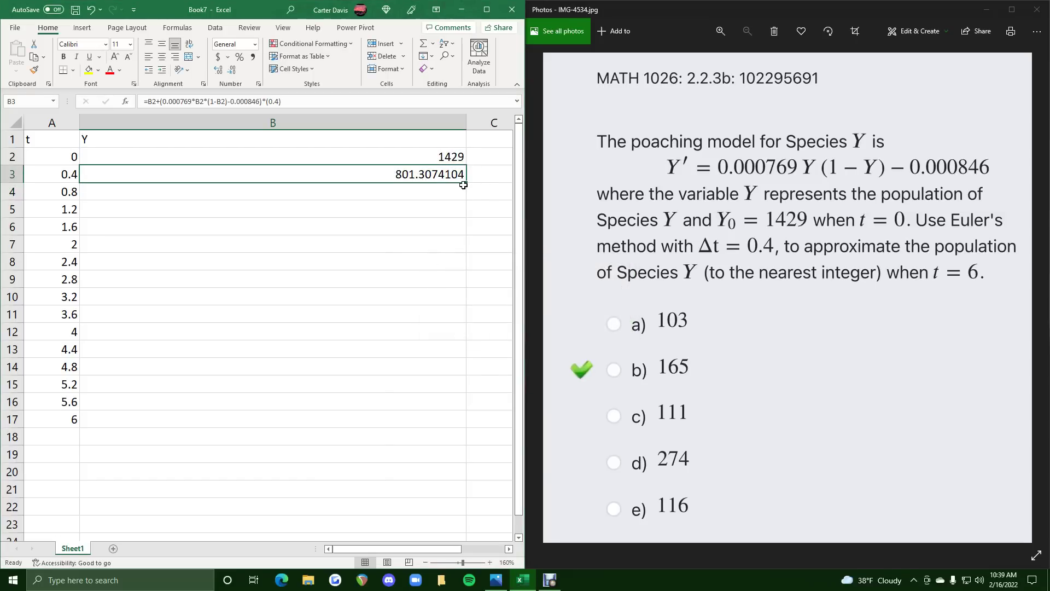
left_click_drag(466, 183, 456, 430)
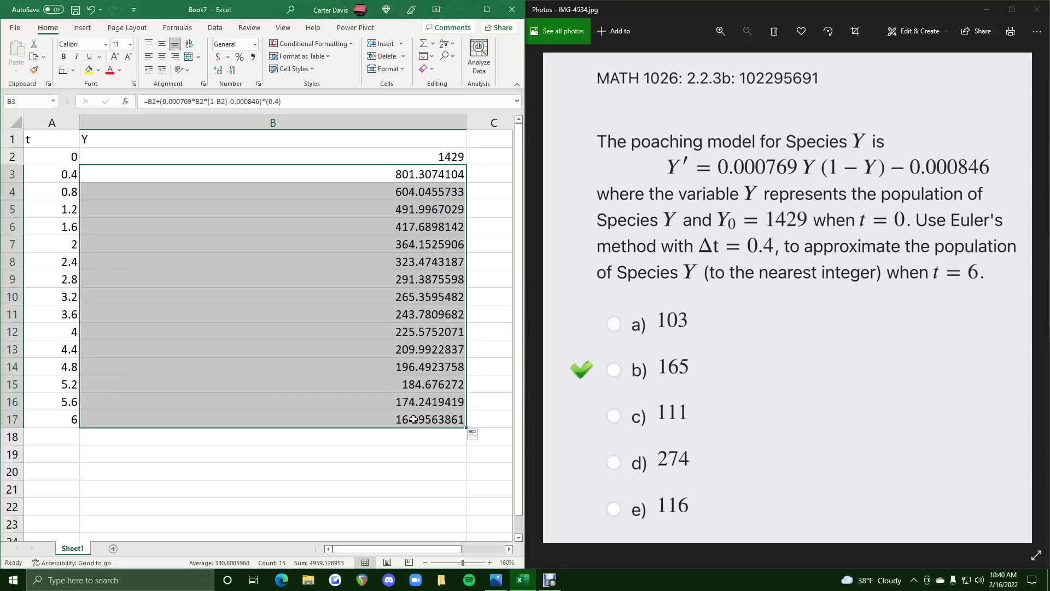
left_click(382, 424)
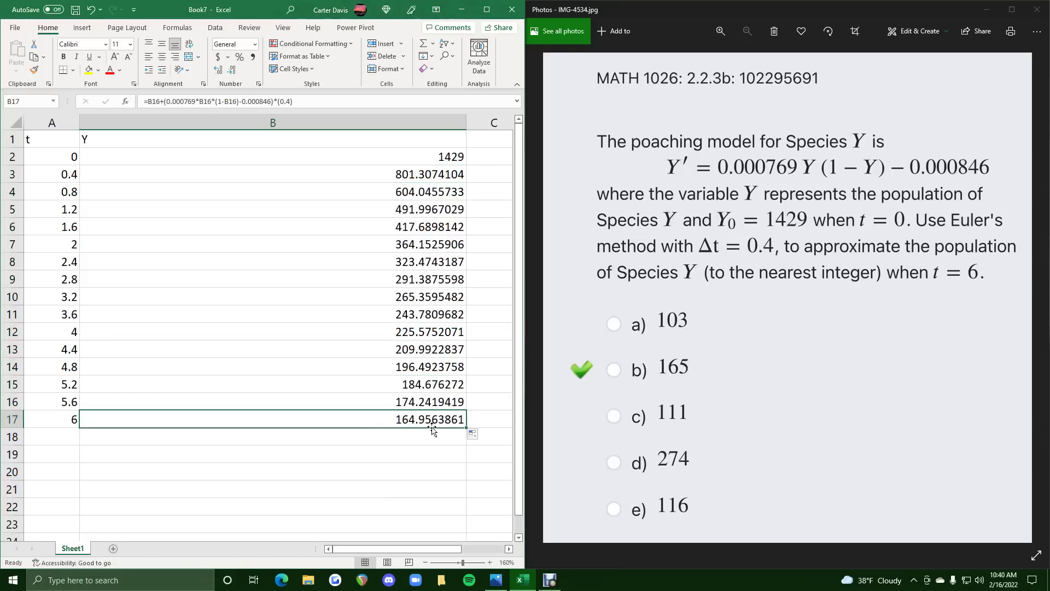